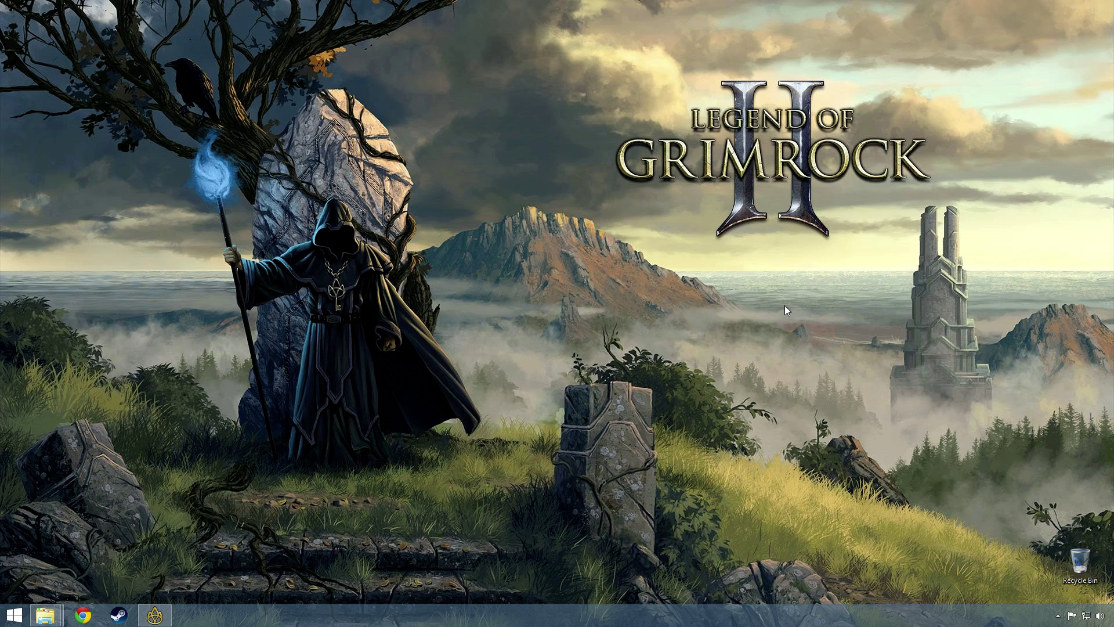
- Restore the Dungeon Editor window from the taskbar and mute its sound
click(154, 615)
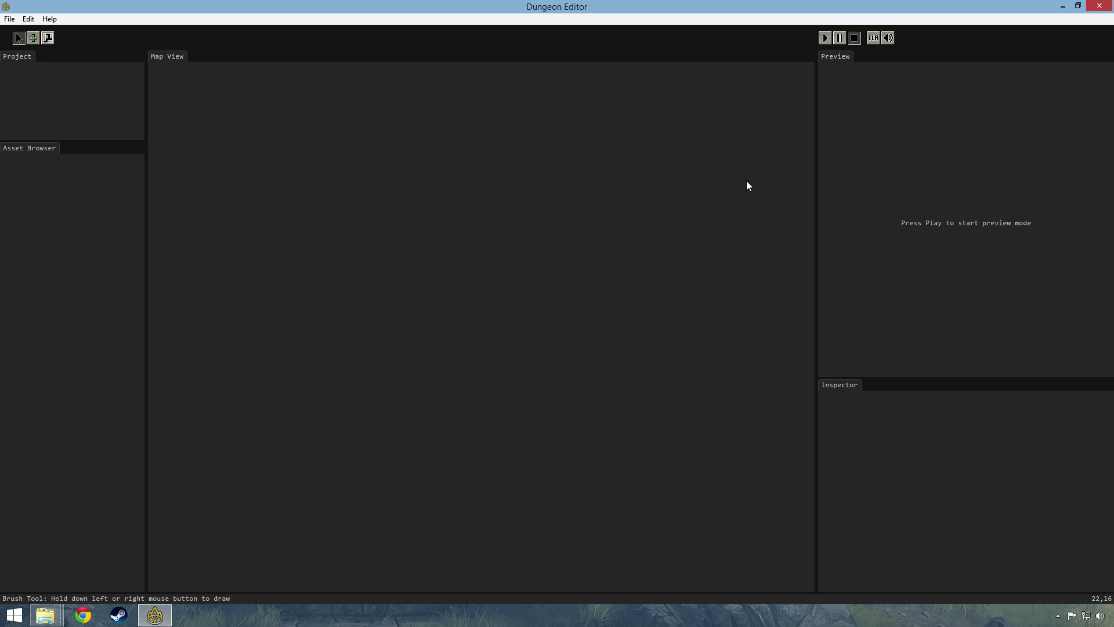
click(888, 38)
- Create a new project with a generated dungeon name and the author's name filled in
click(8, 20)
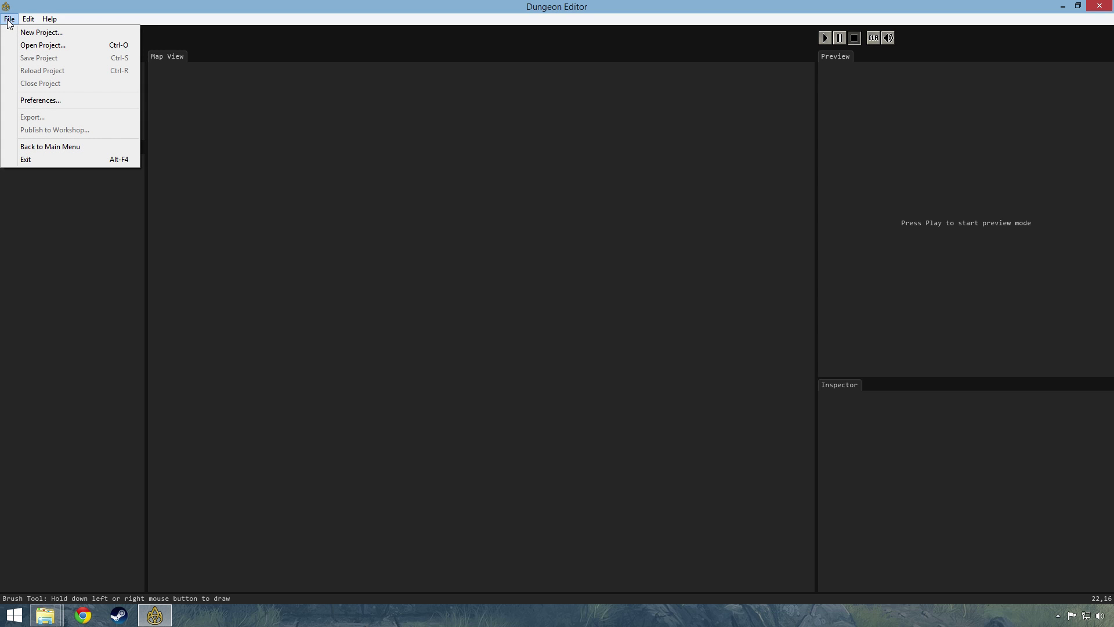
click(64, 33)
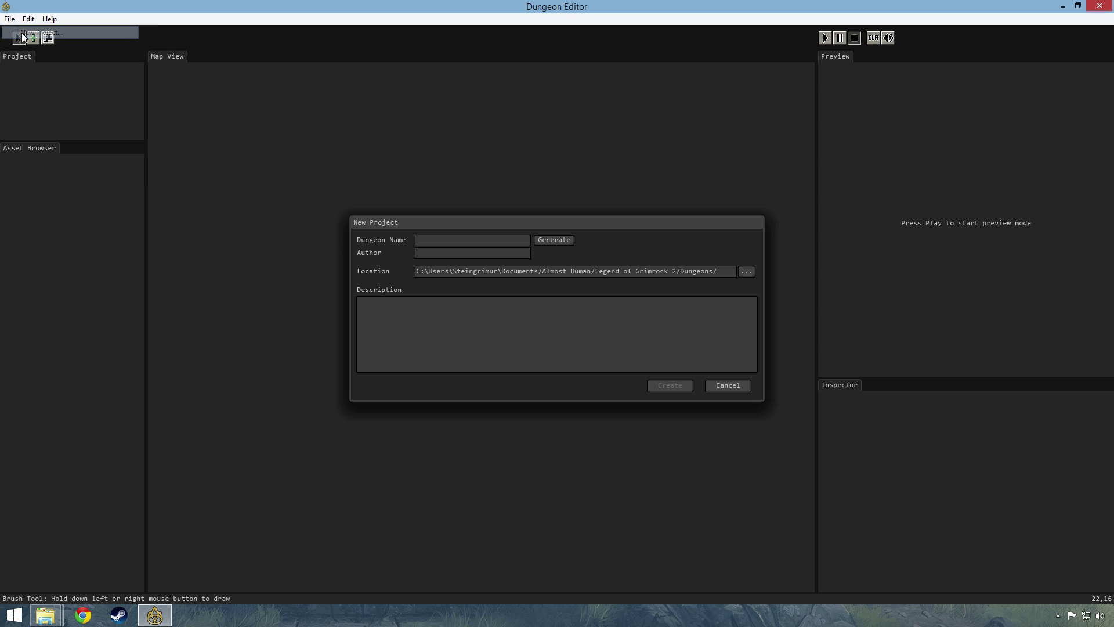
click(559, 240)
key(Tab)
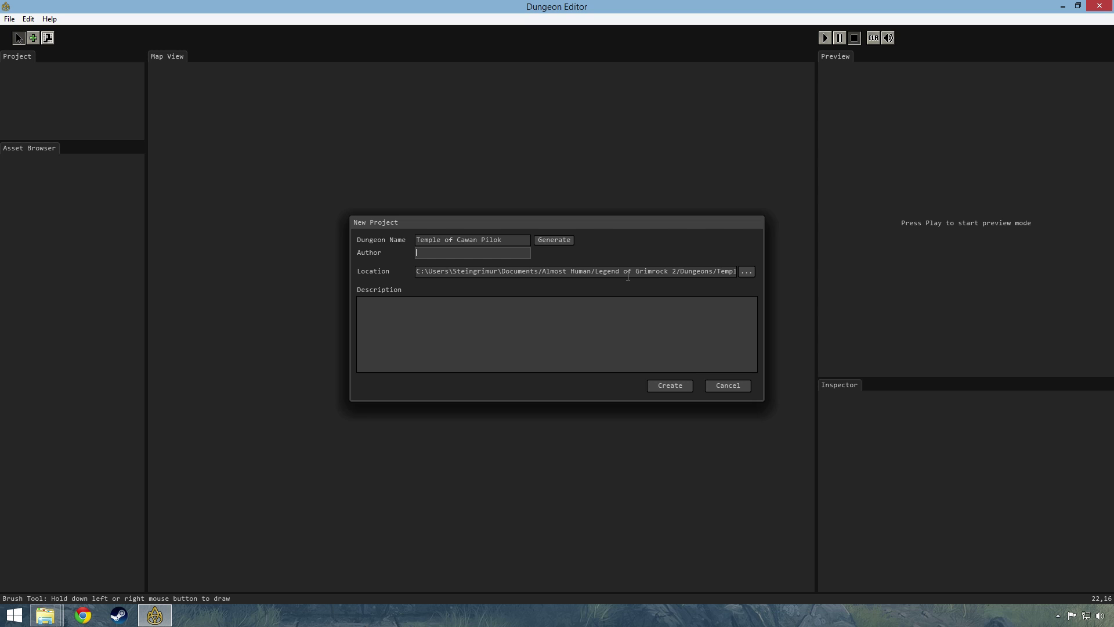
text(Skuggasveinn)
click(670, 386)
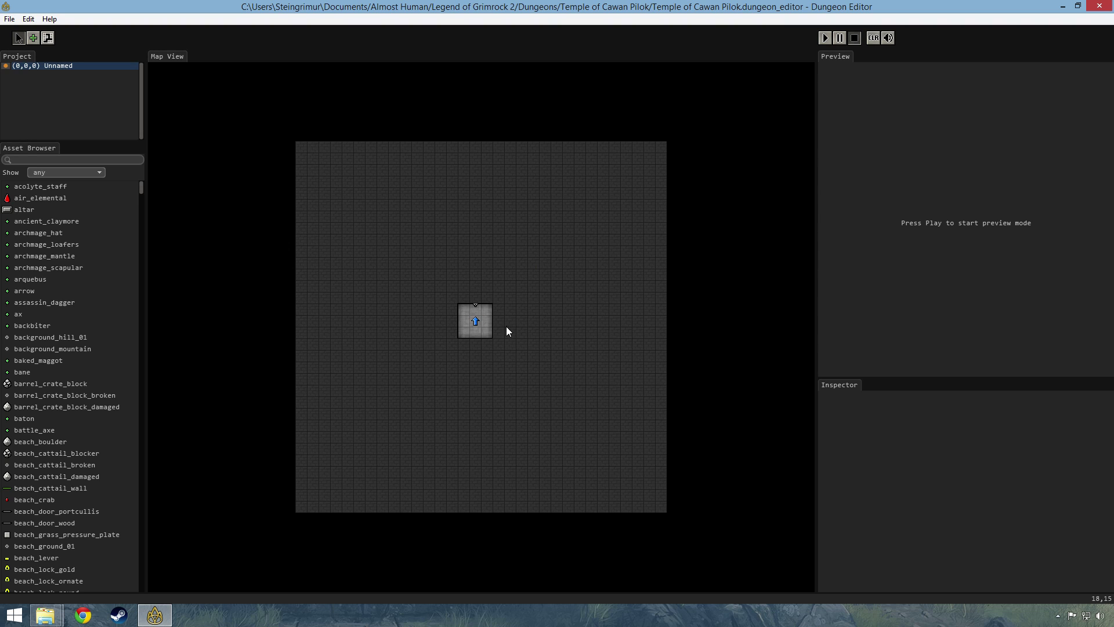
- Start the in-game preview in a wider pane, look around the room, and step back
click(826, 38)
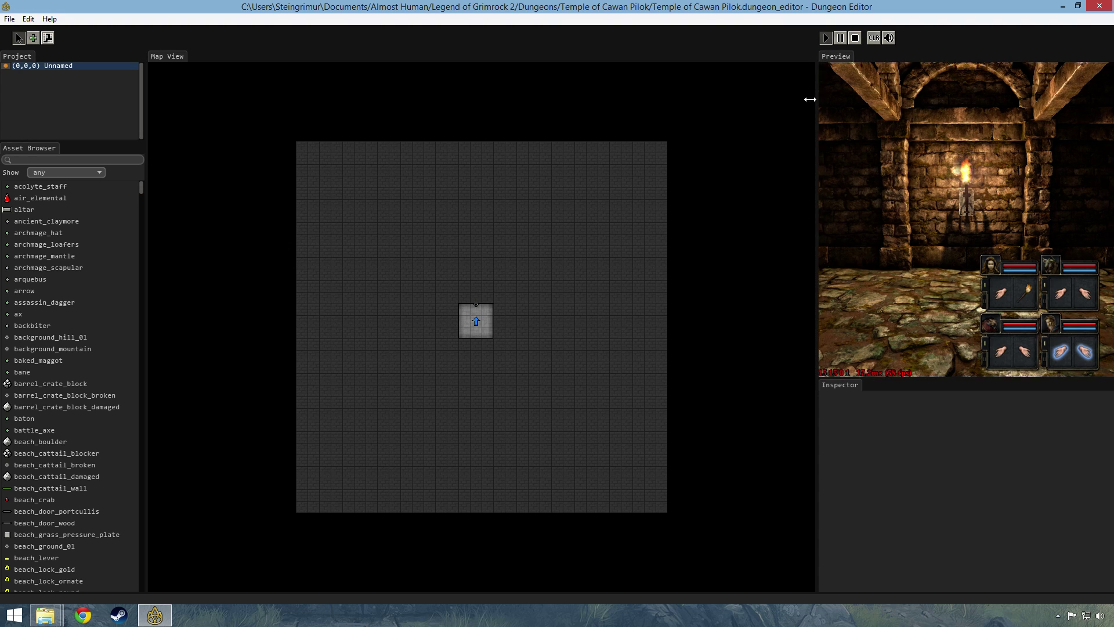
drag(815, 92, 599, 101)
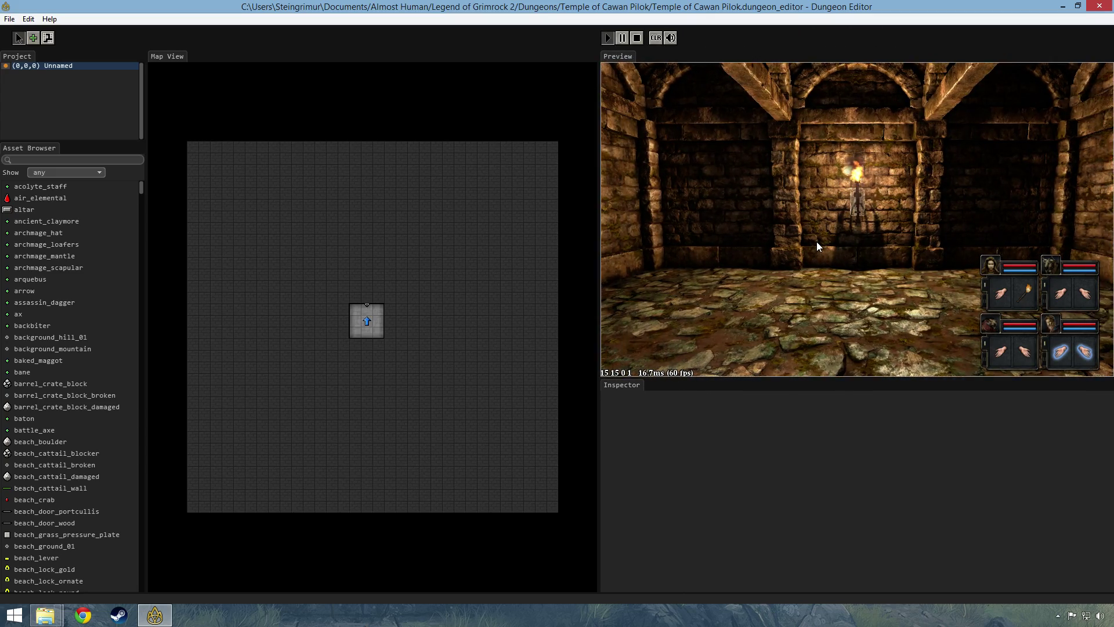
key(e)
key(q)
mouse_move(833, 234)
mouse_down()
mouse_move(837, 151)
mouse_move(837, 244)
mouse_up()
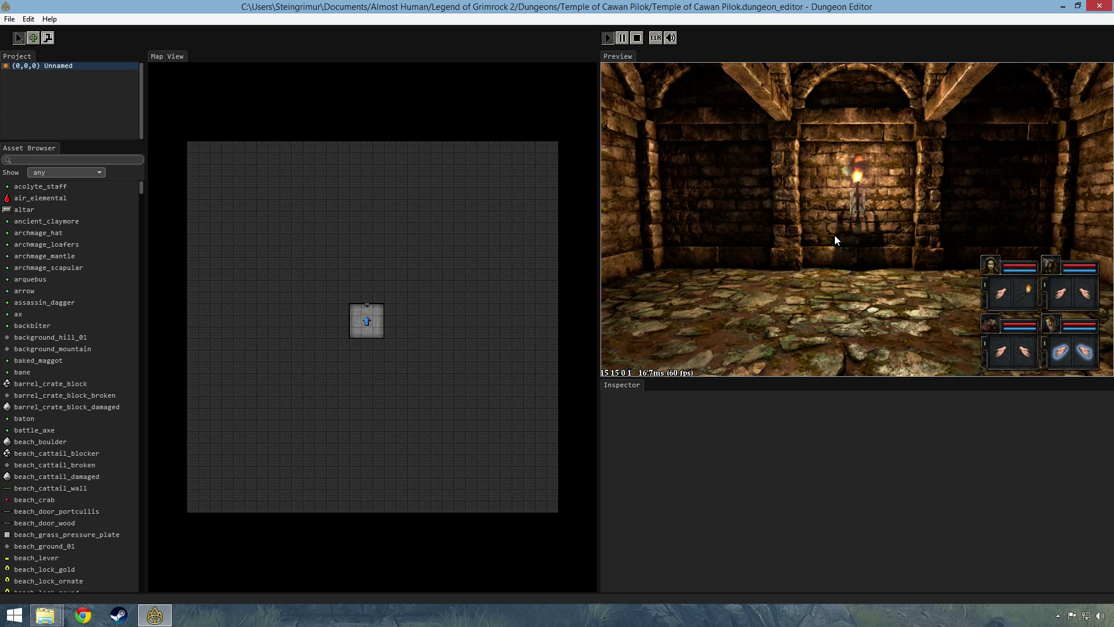
key(s)
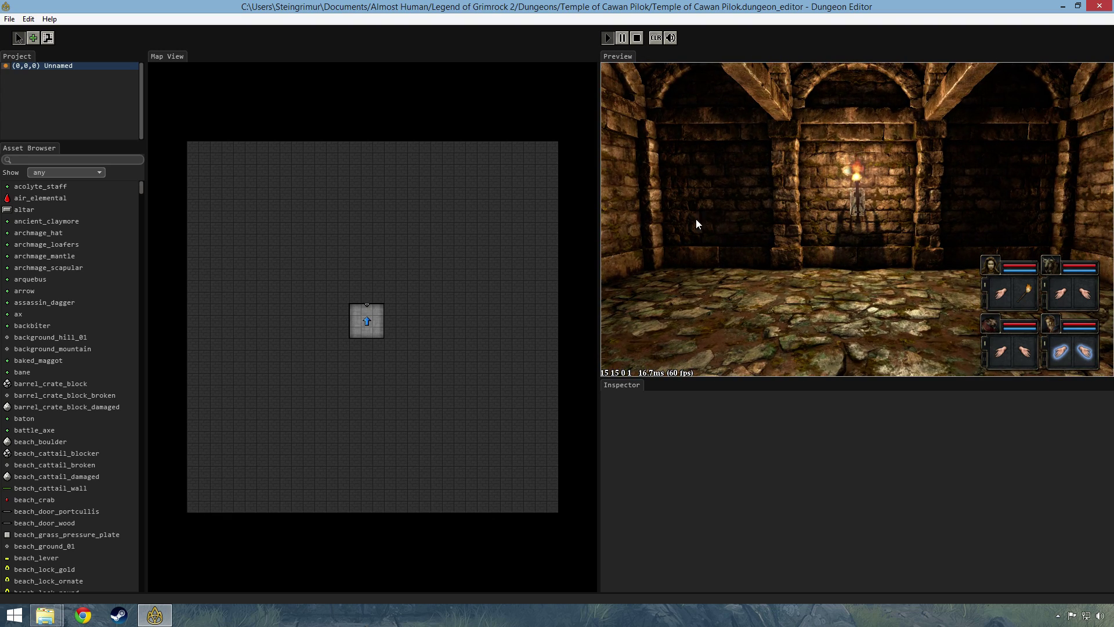
- Look toward the room's corner, try full-window preview, then open the Locate Object finder
drag(600, 186, 617, 186)
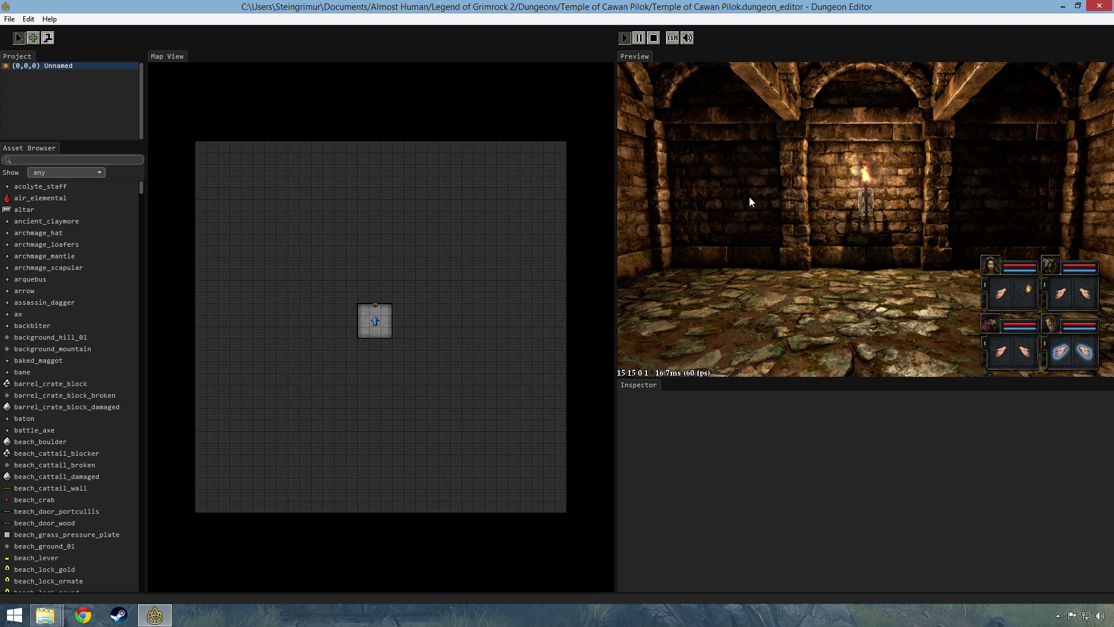
key(e)
key(q)
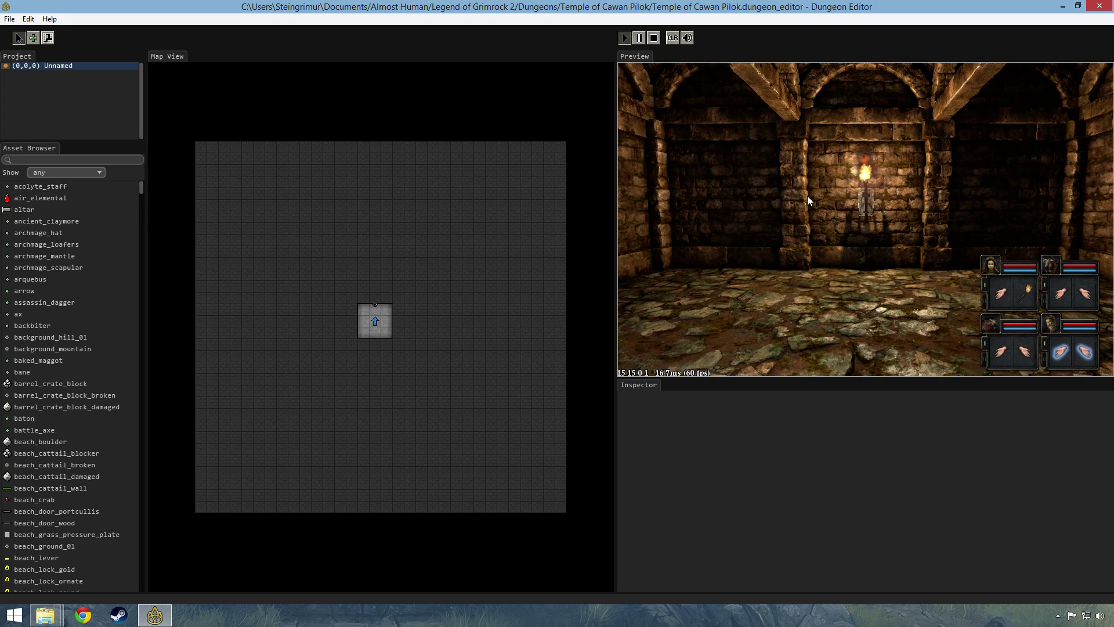
key(e)
key(q)
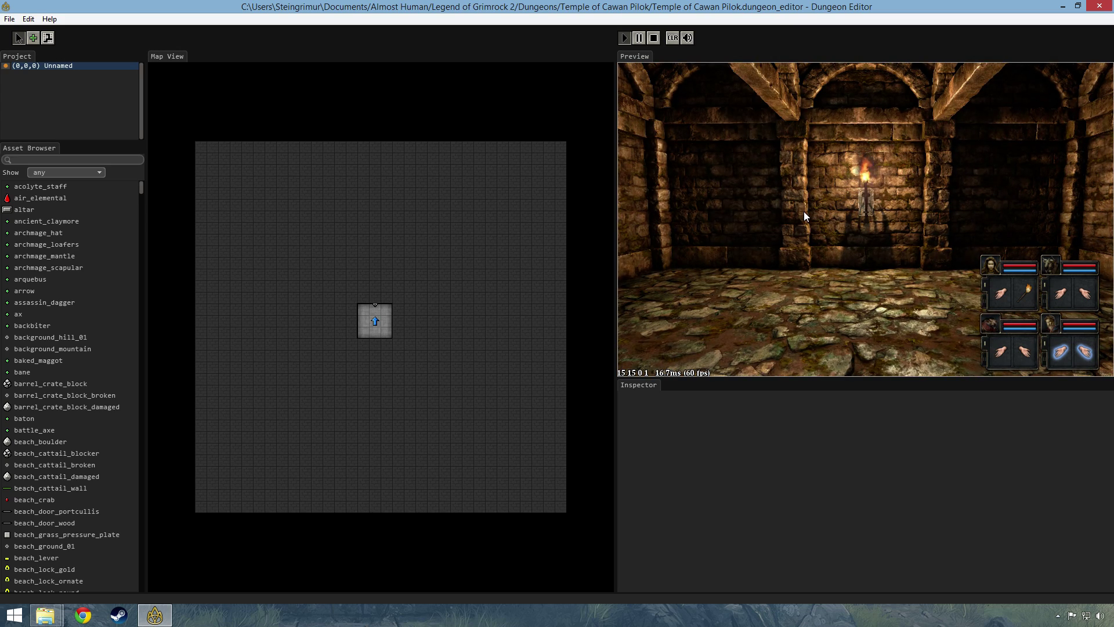
key(e)
key(q)
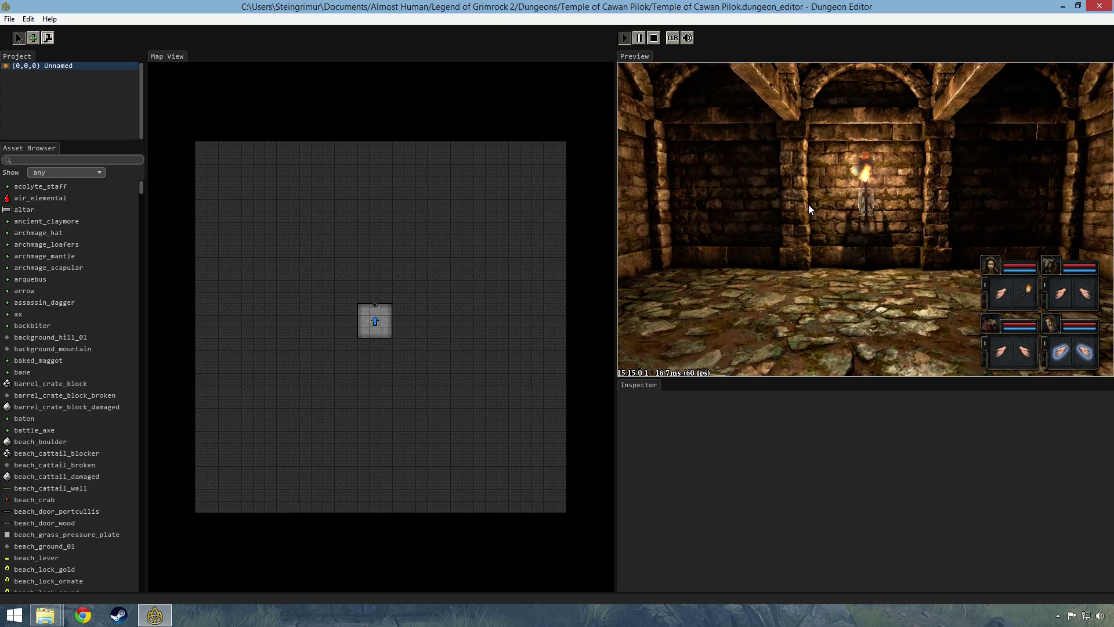
key(F11)
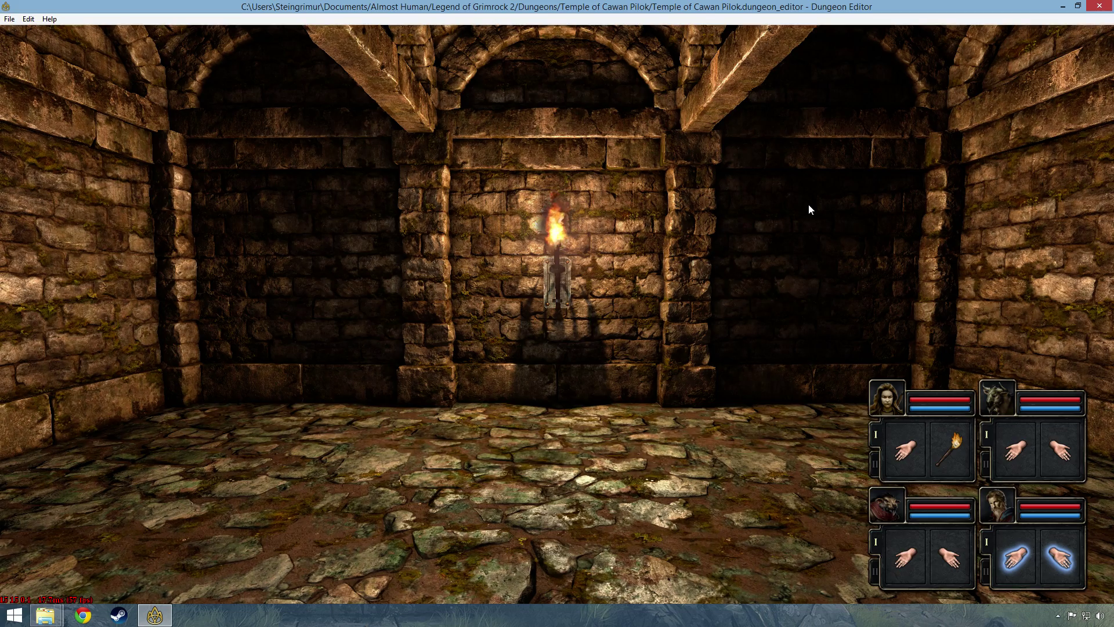
key(Escape)
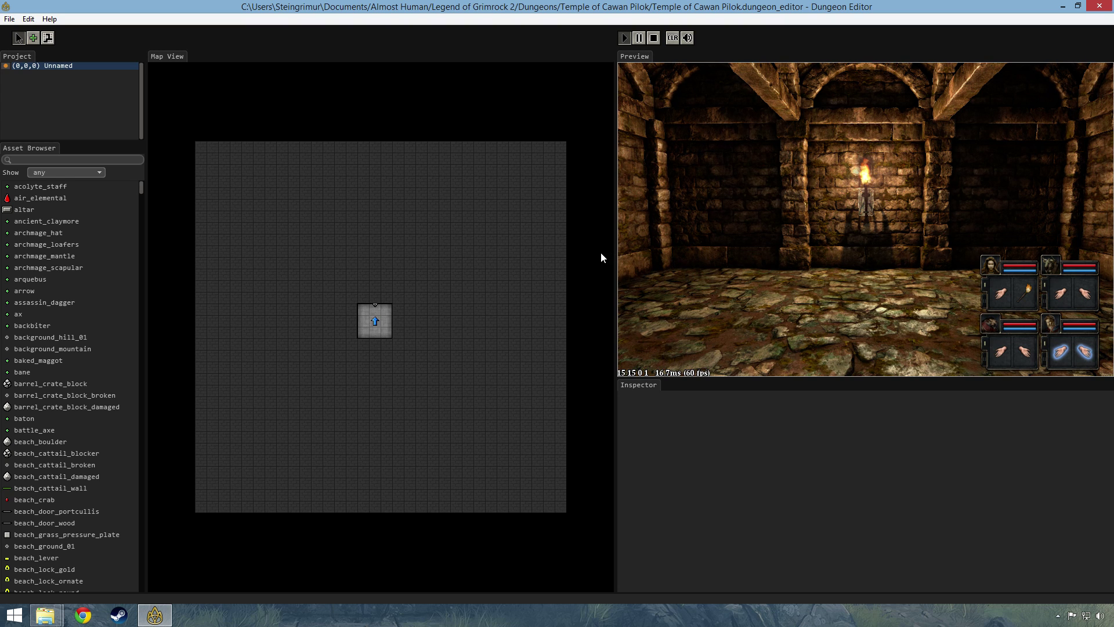
key(ctrl+f)
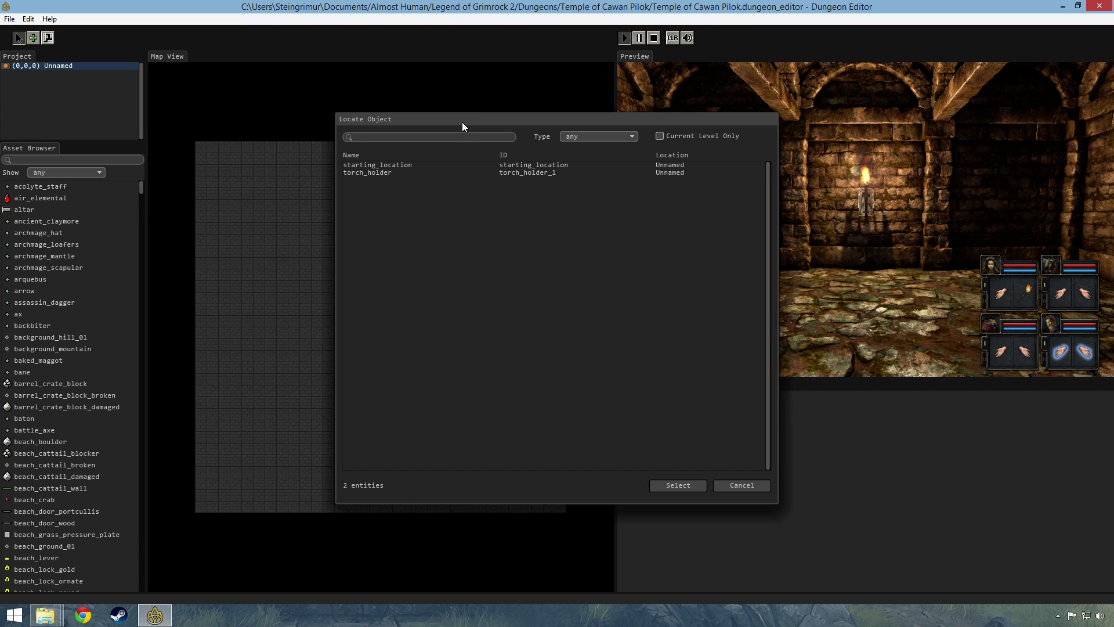
- Try the current-level-only filter and the type list, leaving the type at any
click(375, 139)
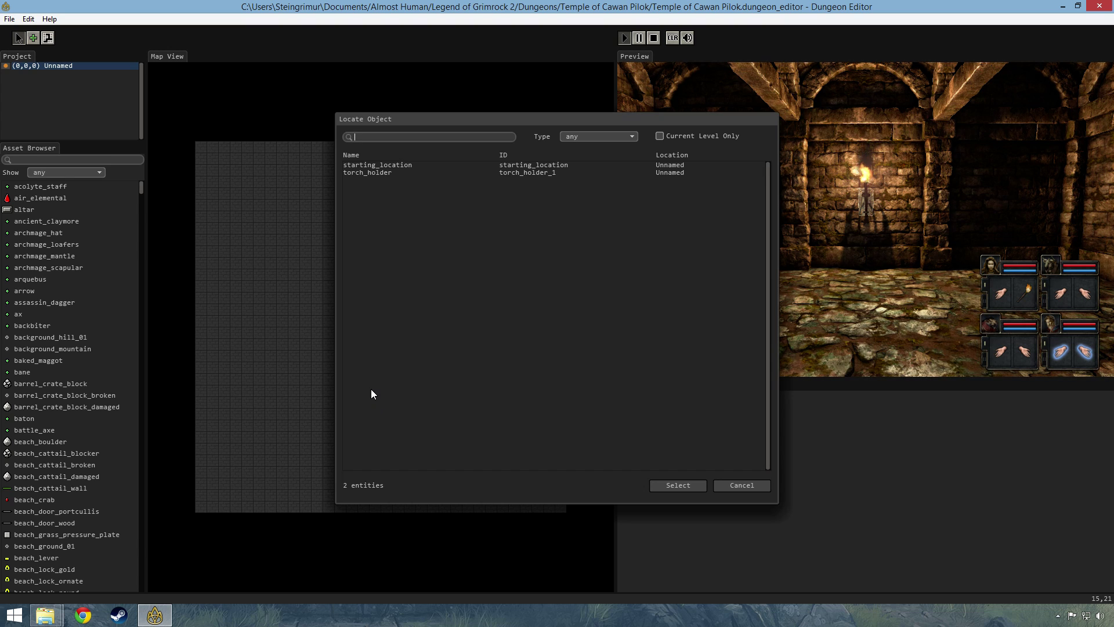
click(660, 137)
click(660, 137)
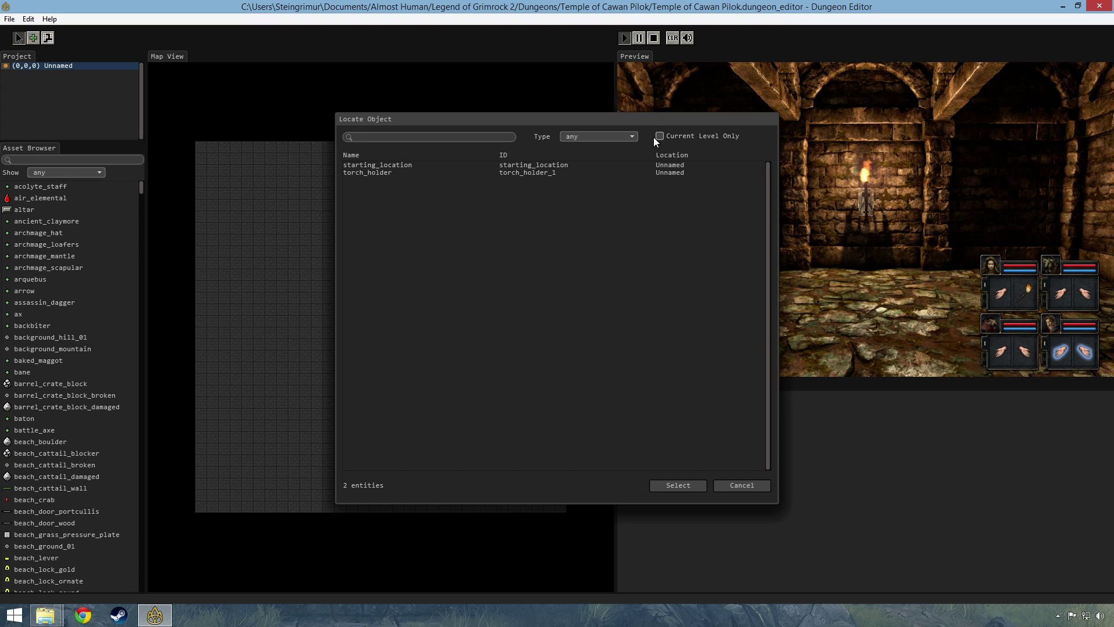
click(632, 136)
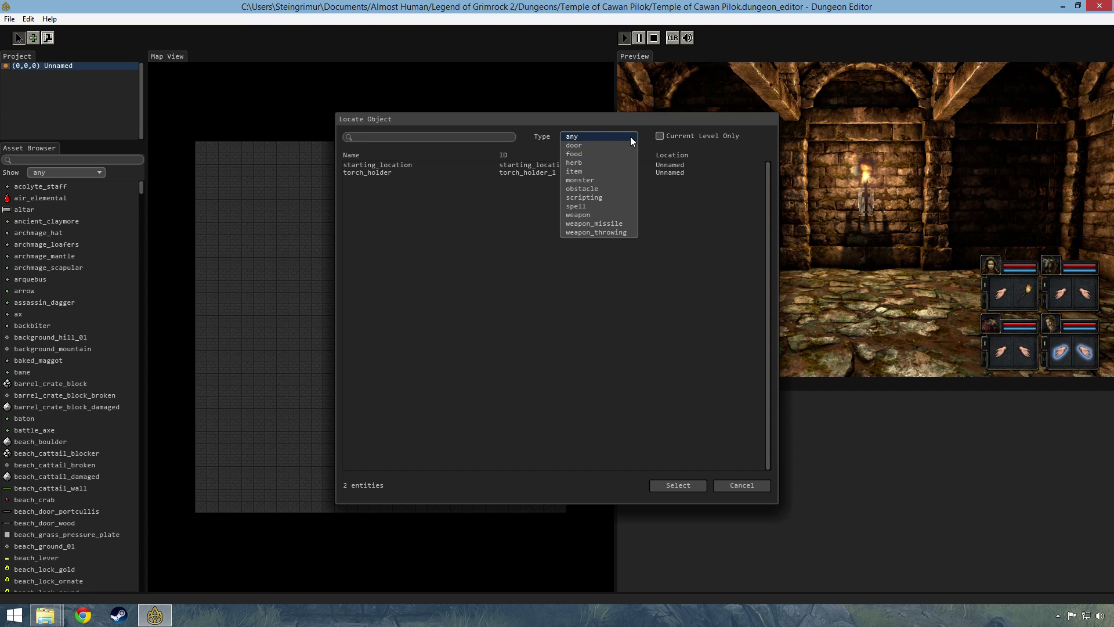
click(632, 138)
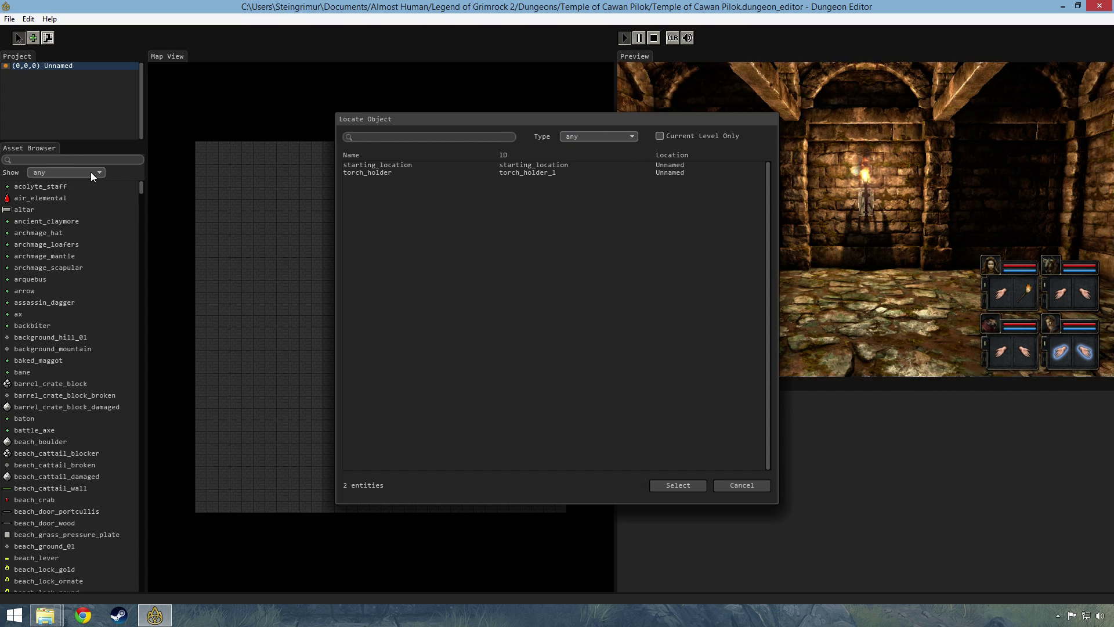
click(610, 137)
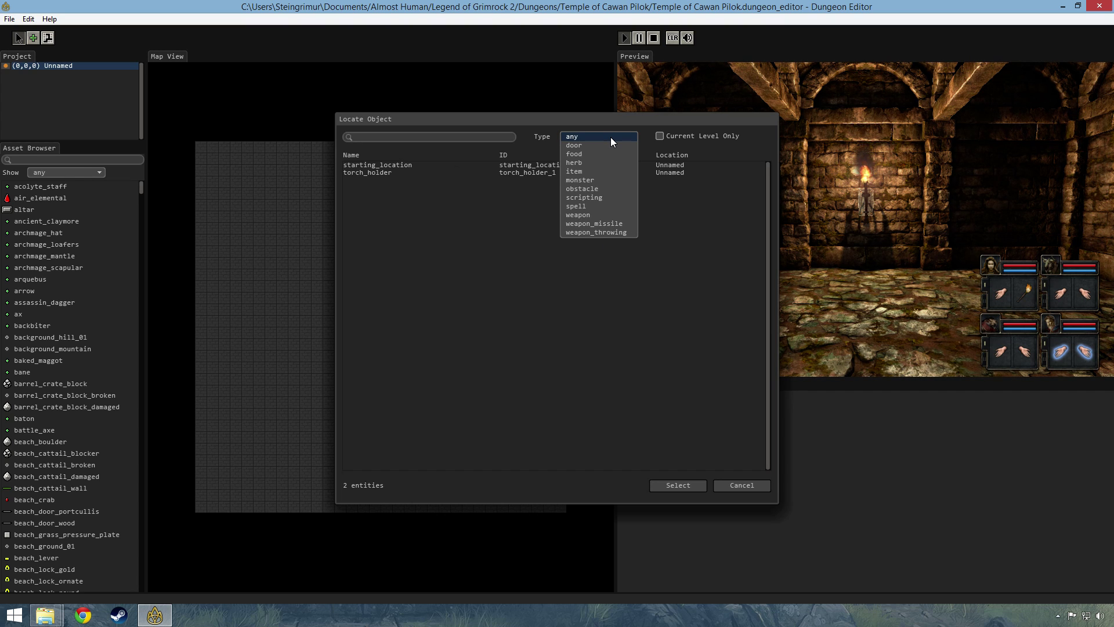
click(610, 137)
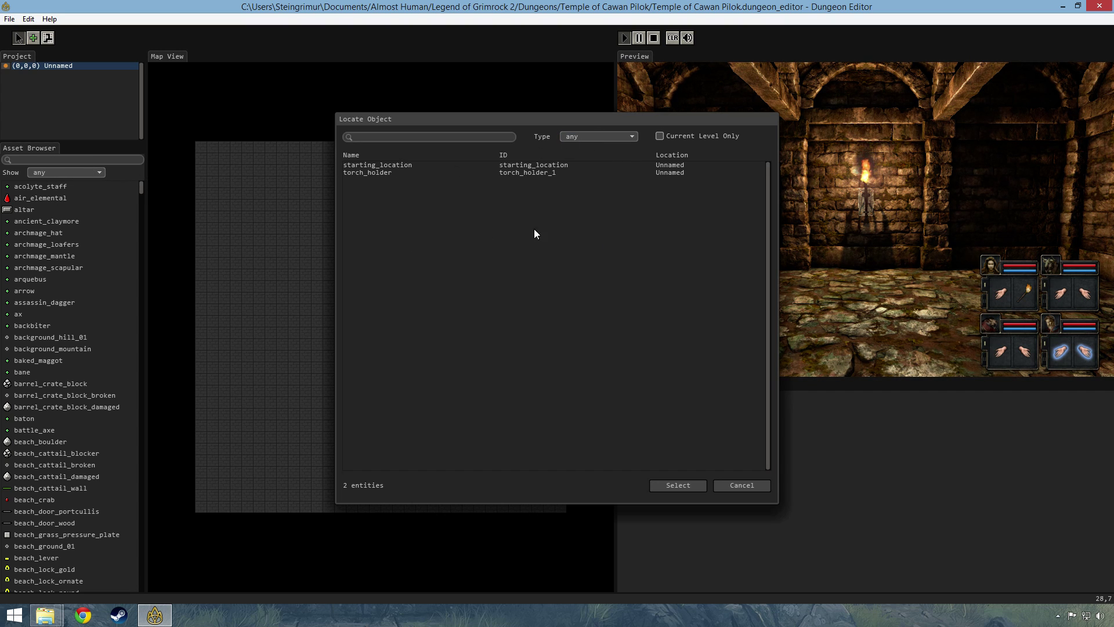
- Filter to doors, then monsters, then any; pick torch_holder and stop the preview
click(629, 138)
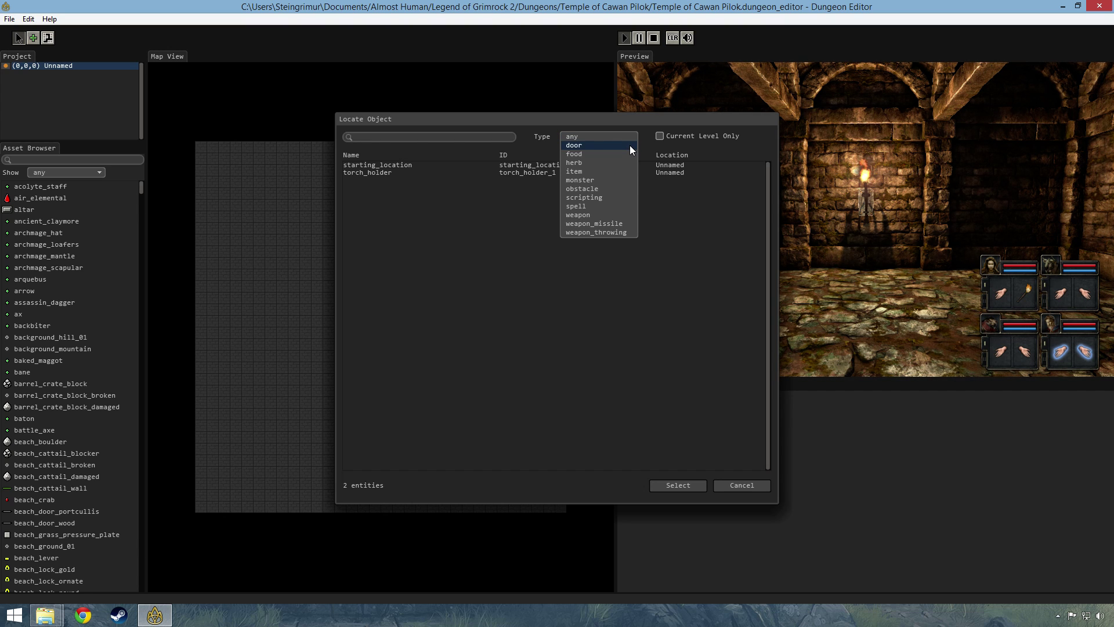
click(629, 145)
click(632, 138)
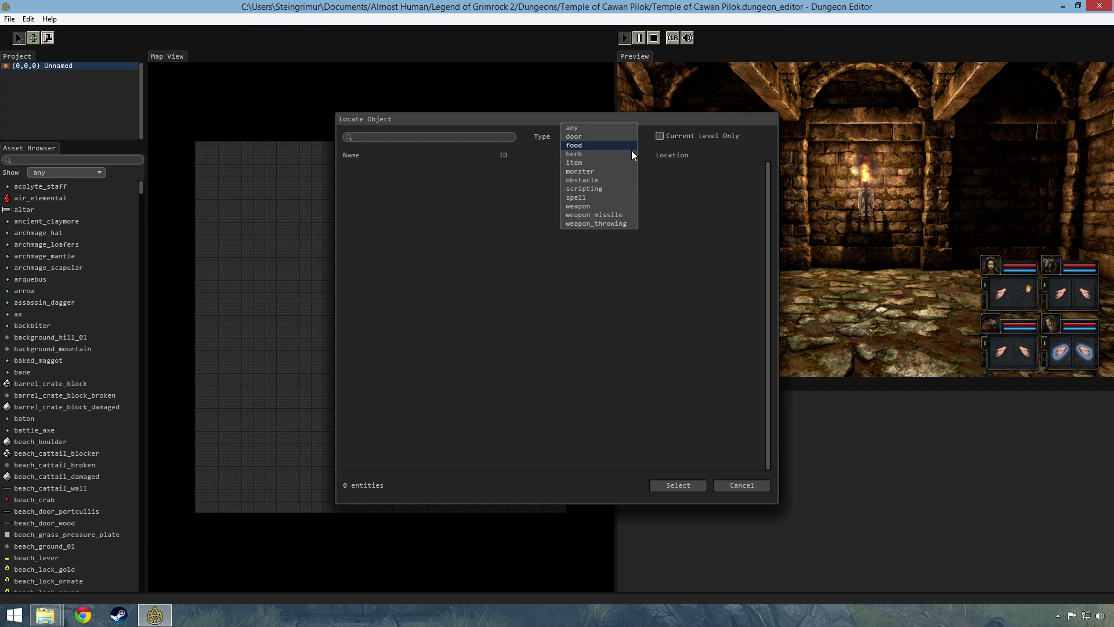
click(607, 172)
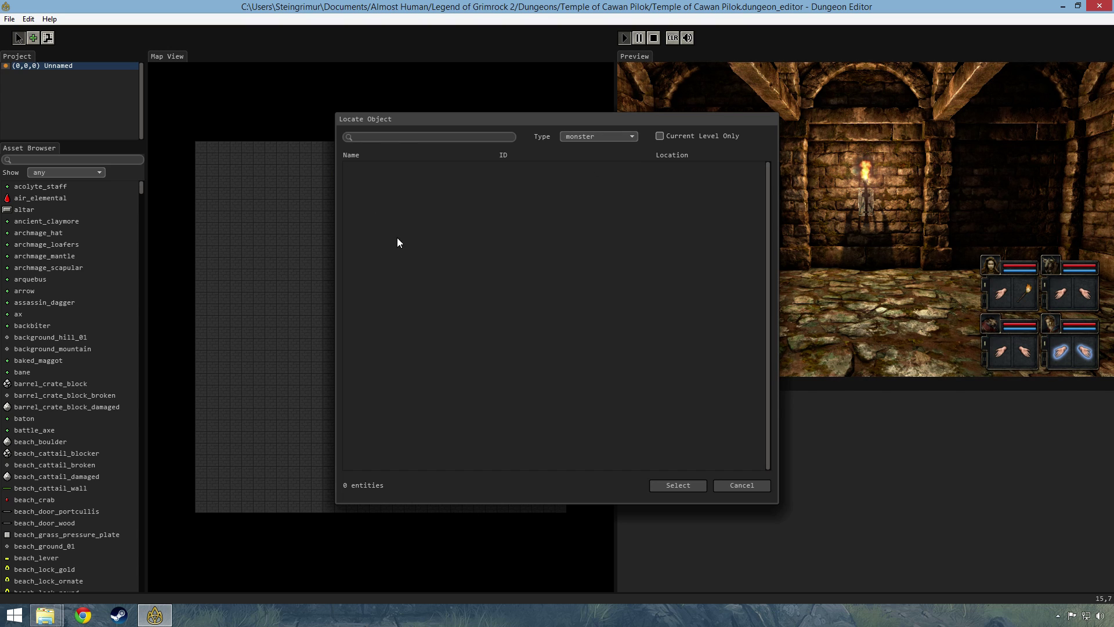
click(628, 135)
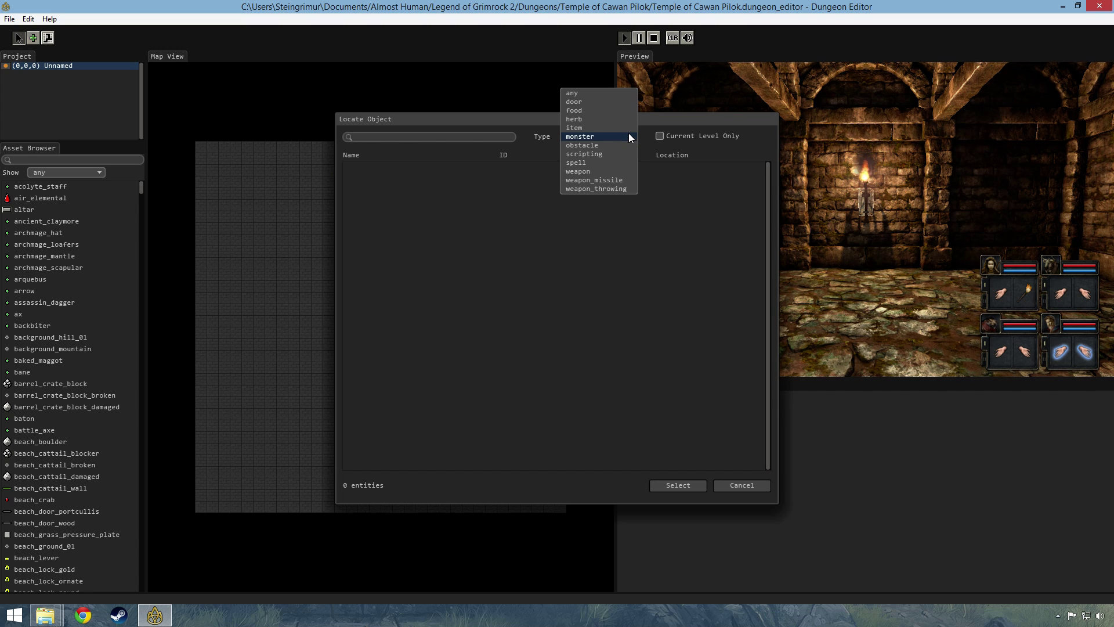
click(609, 93)
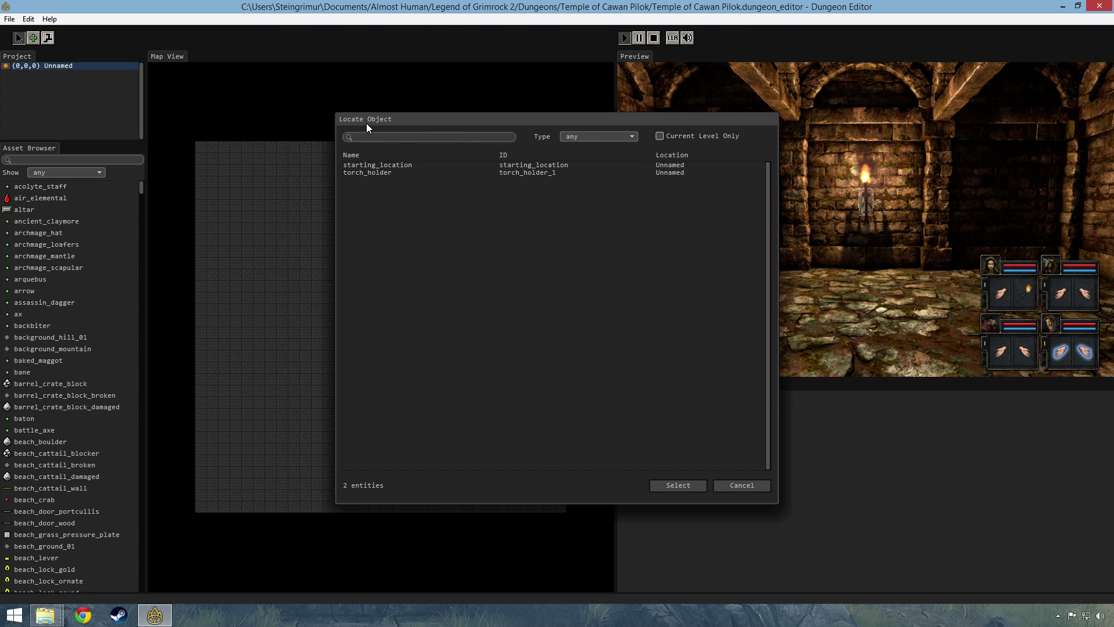
click(371, 173)
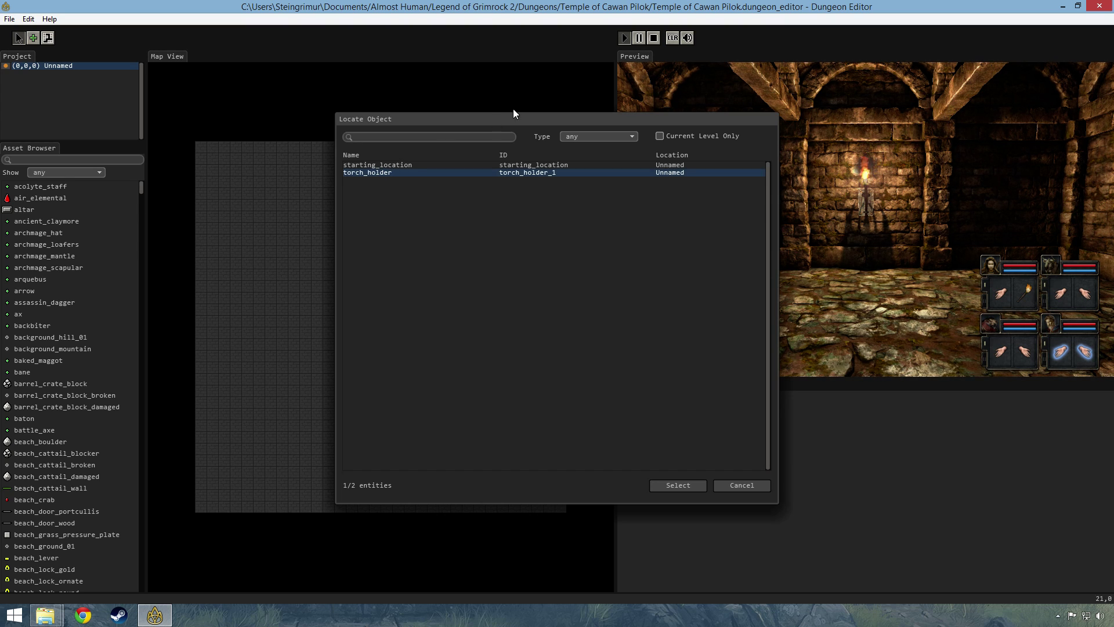
click(656, 38)
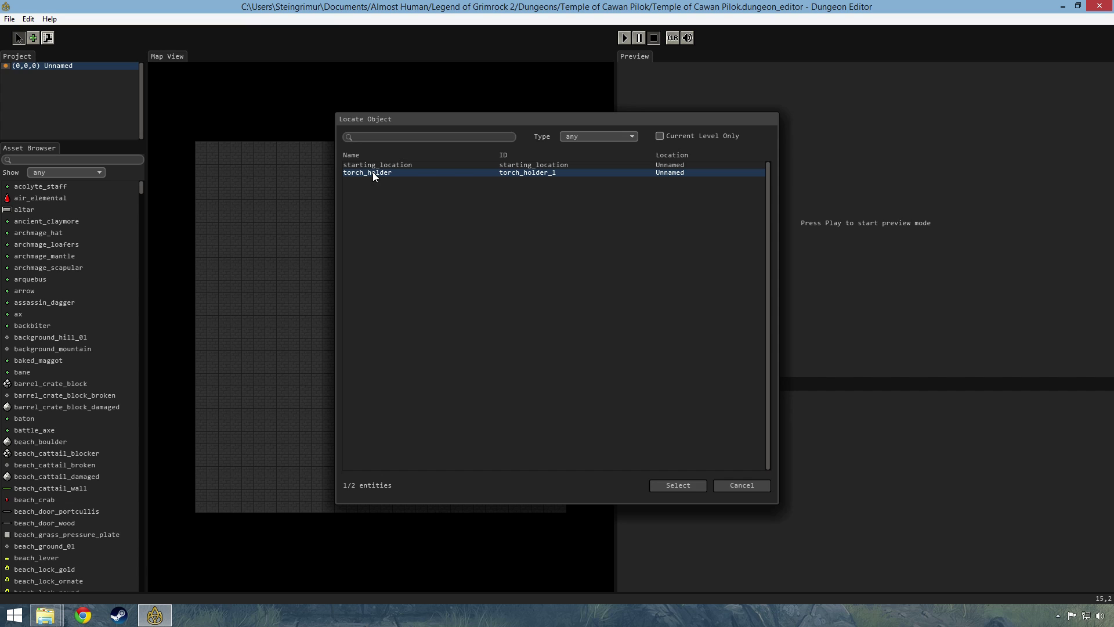
- Jump to torch_holder_1 on the map, enlarge the properties area, and clear the selection
click(674, 484)
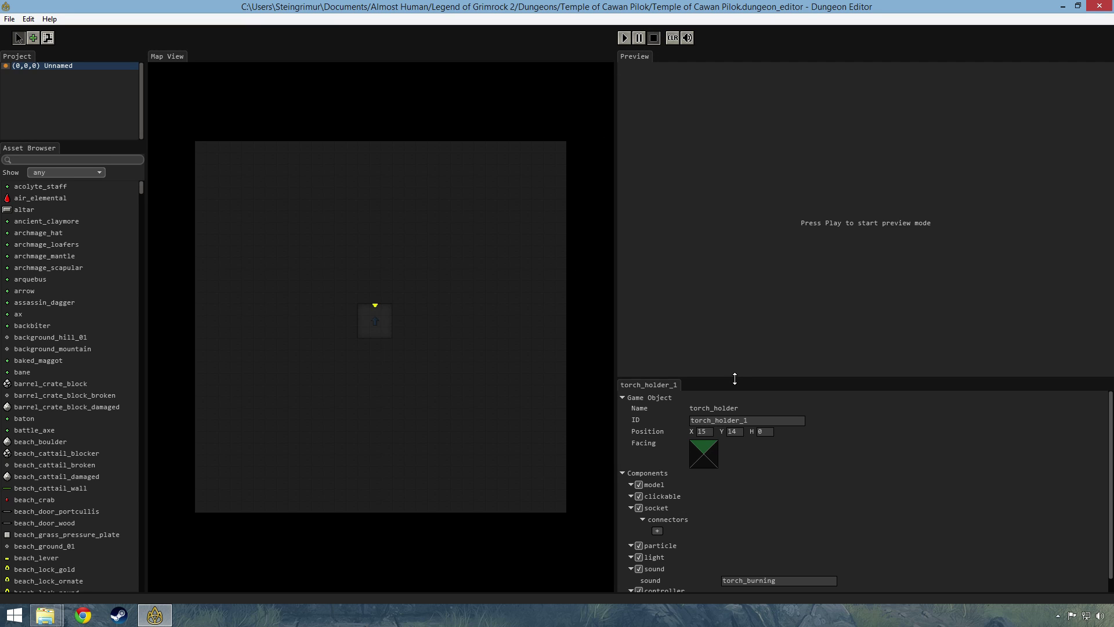
drag(734, 378, 727, 156)
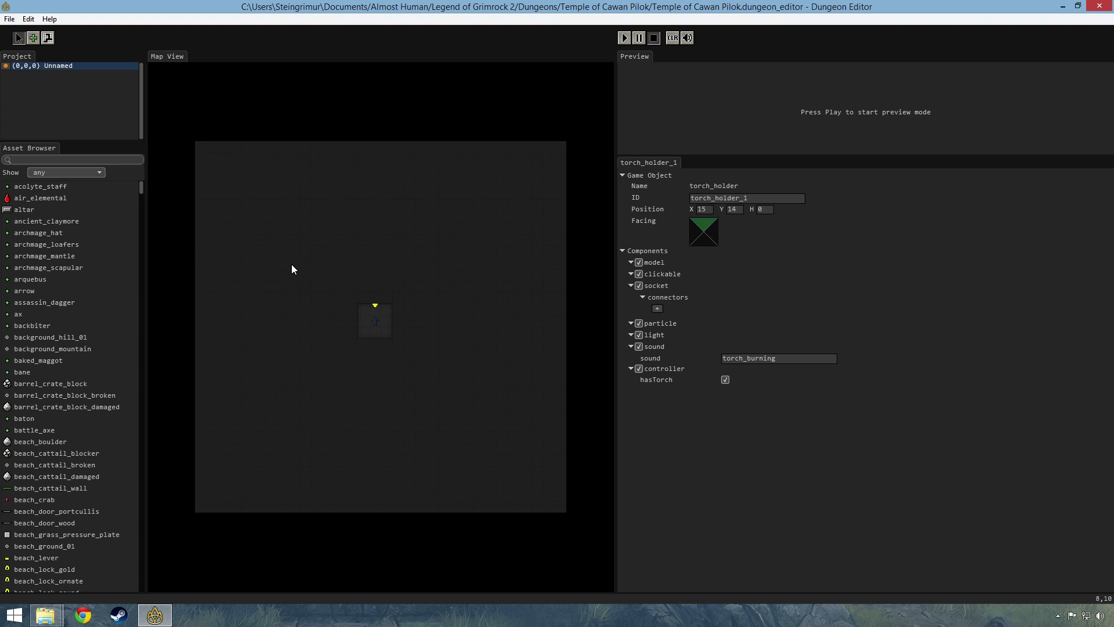
click(264, 170)
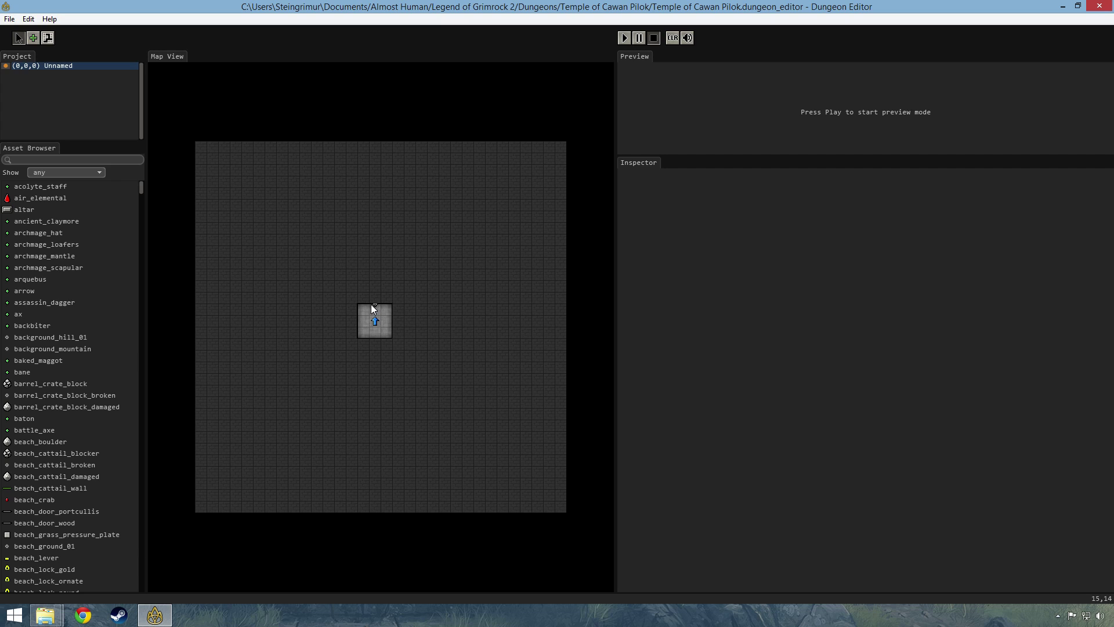
- Cycle through the tile's objects, inspecting starting_location before returning to the torch holder
click(373, 307)
click(375, 318)
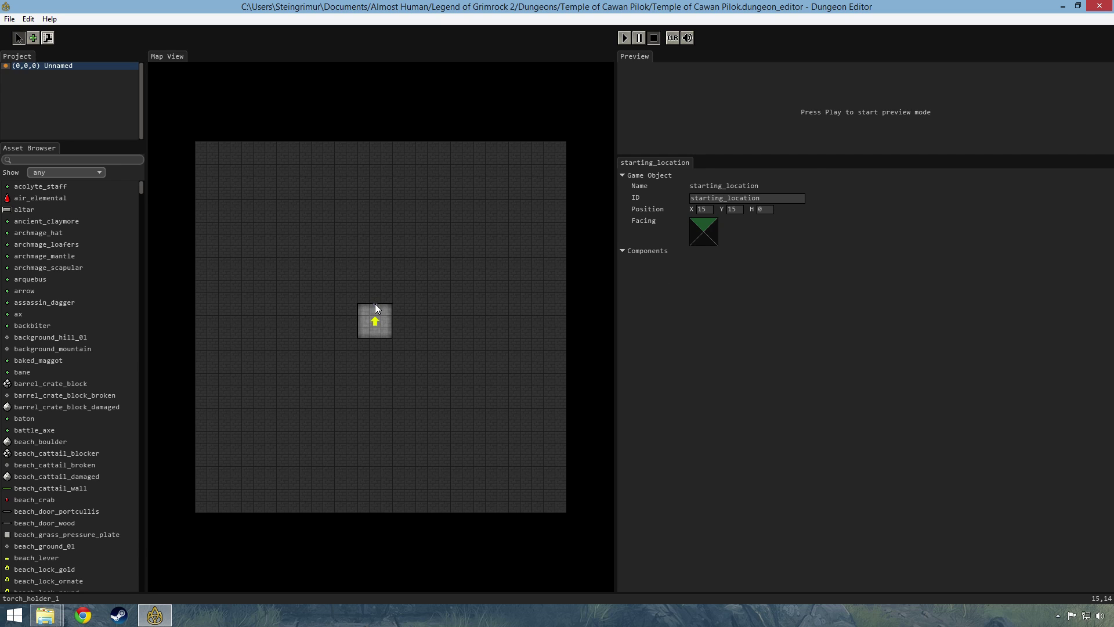
click(375, 304)
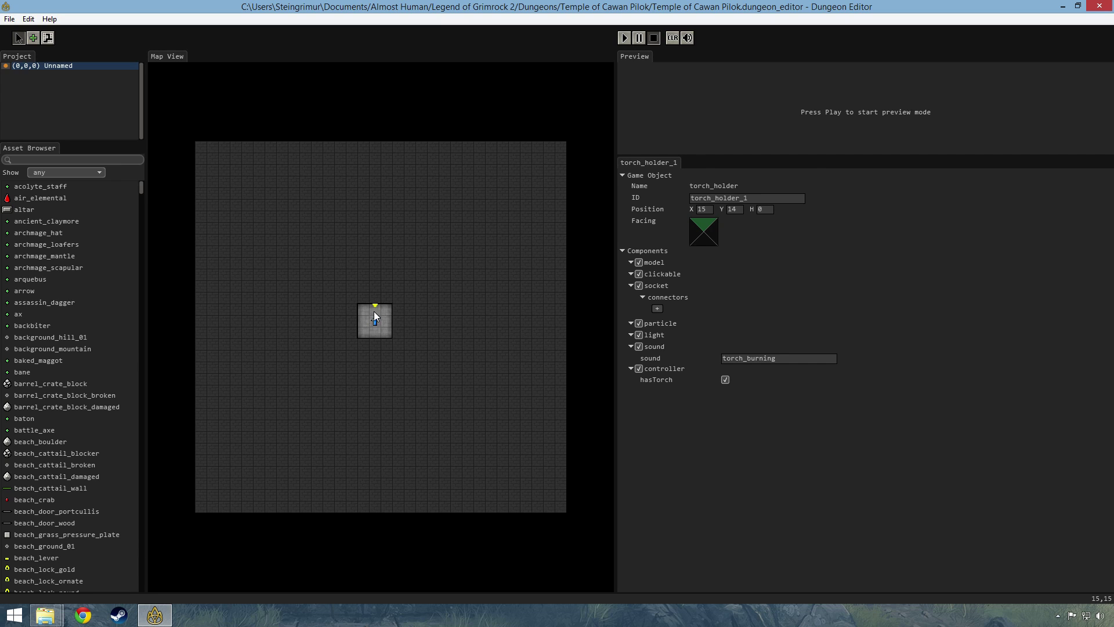
click(375, 322)
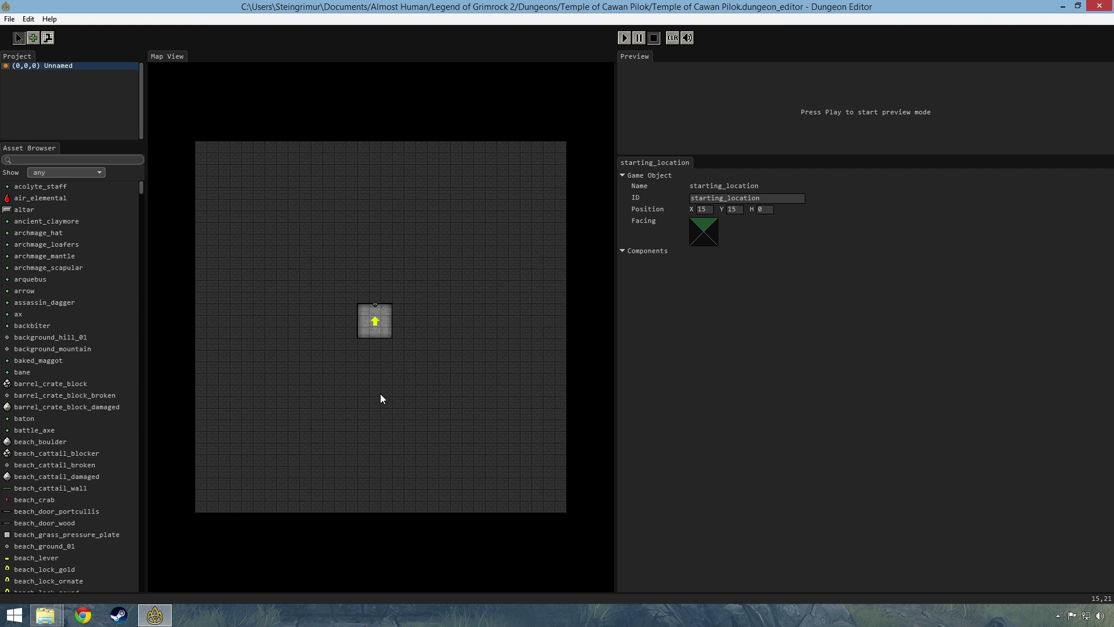
click(375, 305)
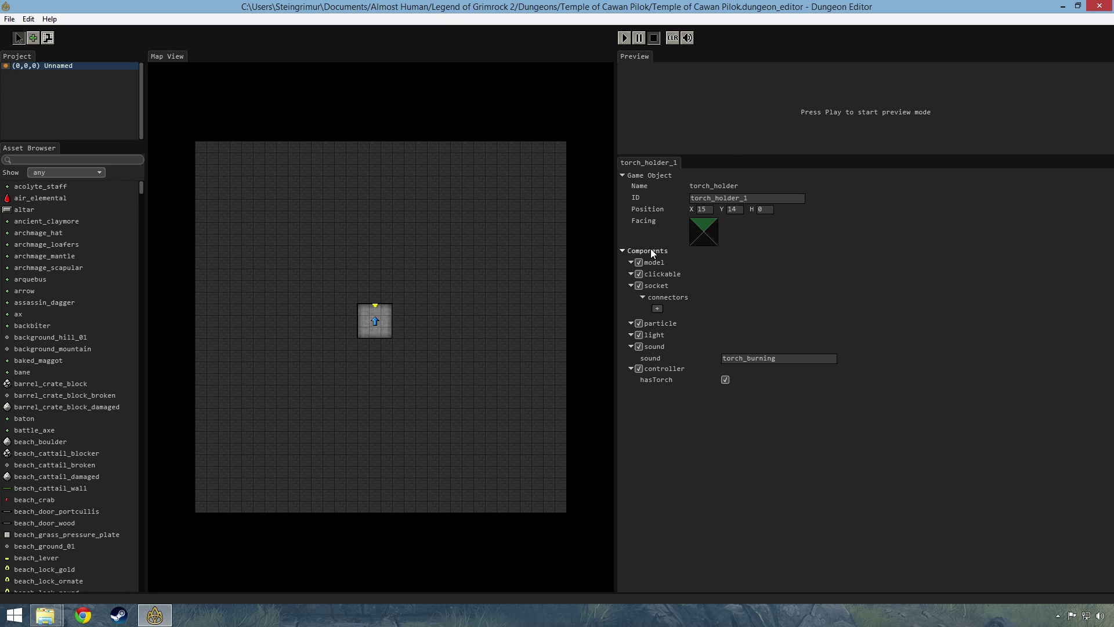
- Collapse and re-expand the torch holder's Components, then make the preview pane taller
click(622, 251)
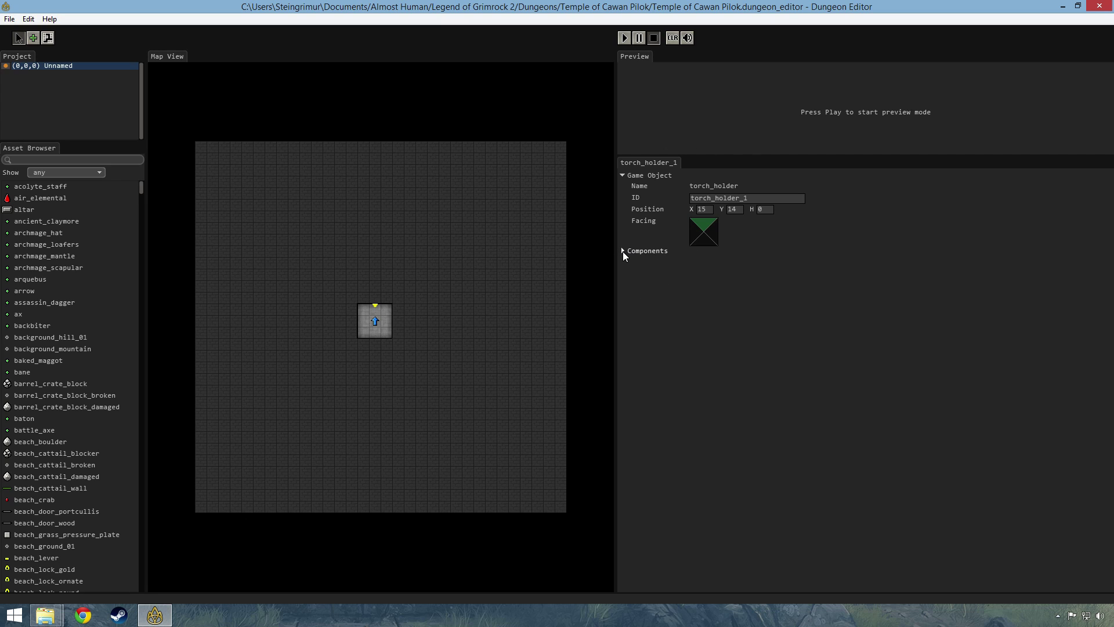
click(623, 251)
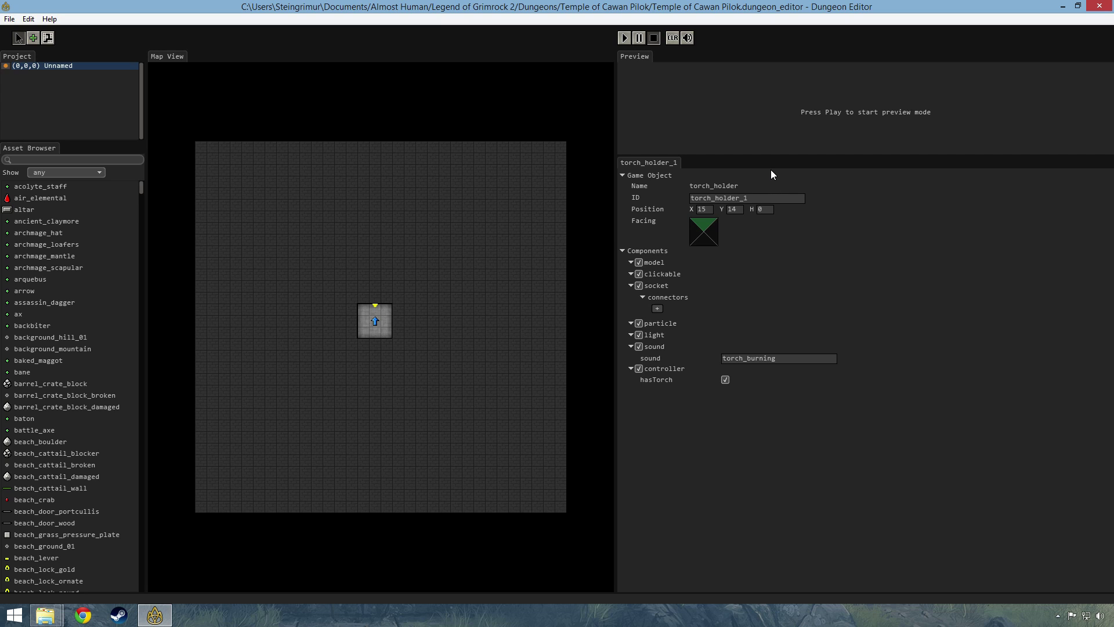
drag(774, 154, 725, 315)
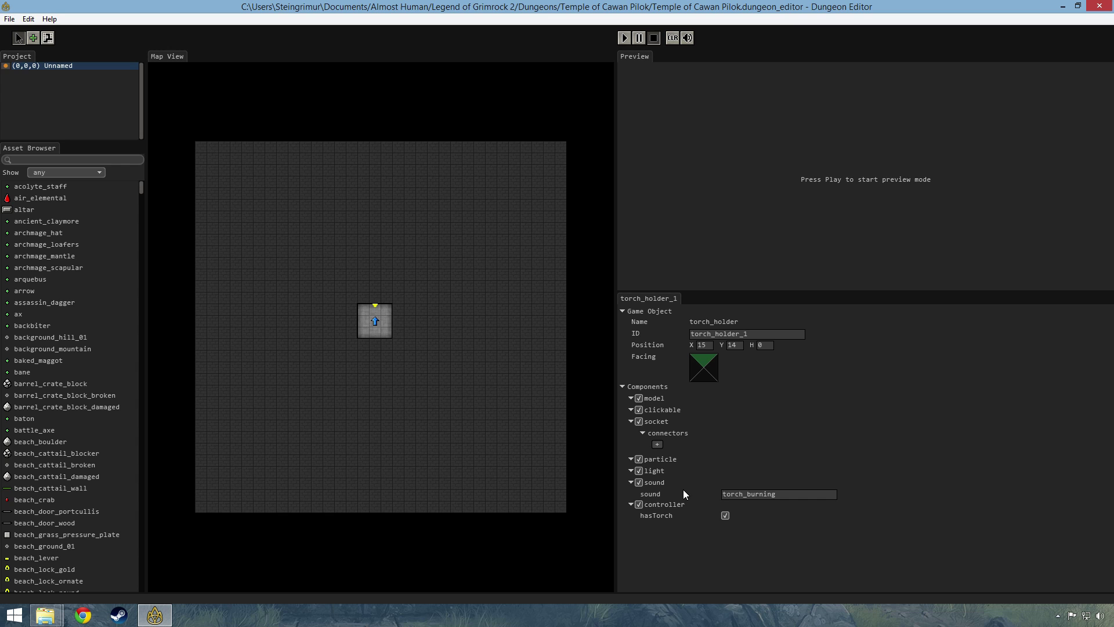
- Play an enlarged preview, then add and remove an onInsertItem connector on the torch holder's socket
click(624, 38)
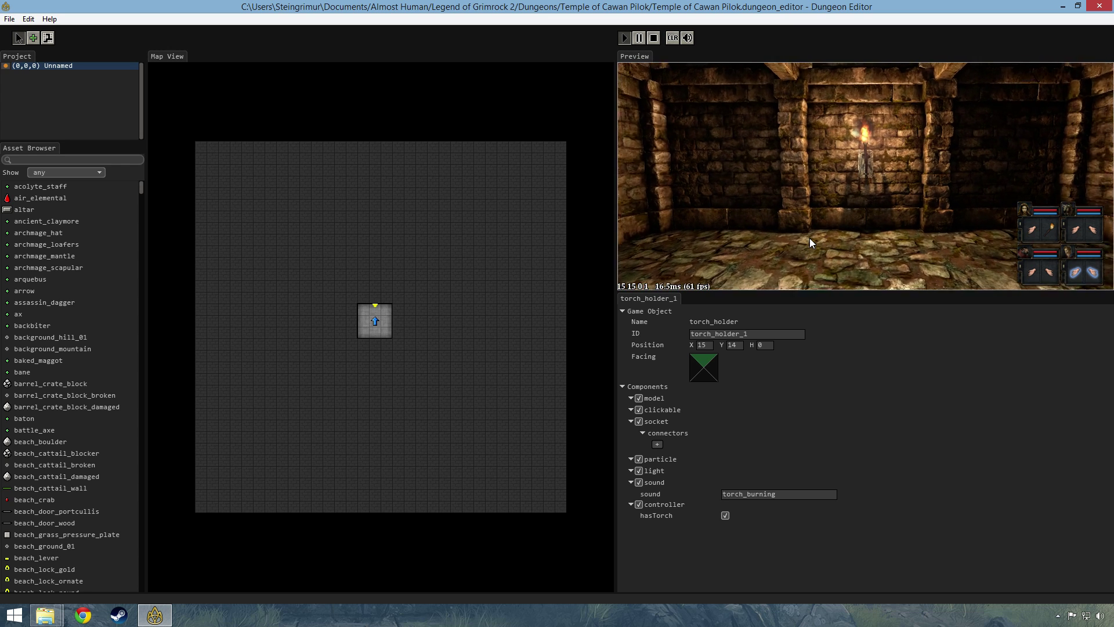
drag(843, 292, 803, 303)
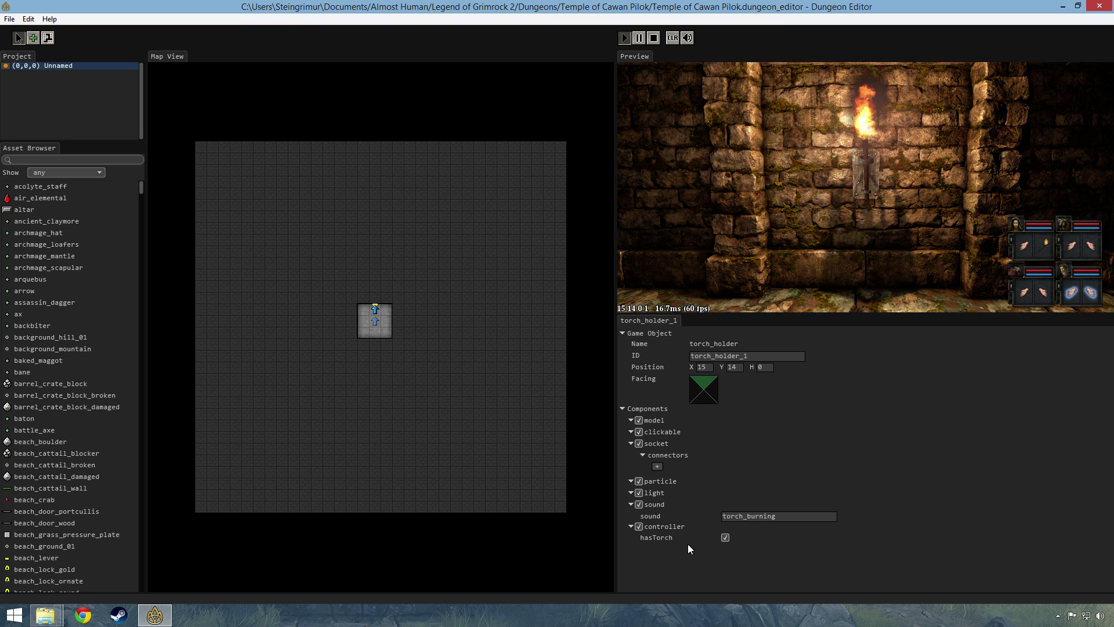
click(657, 466)
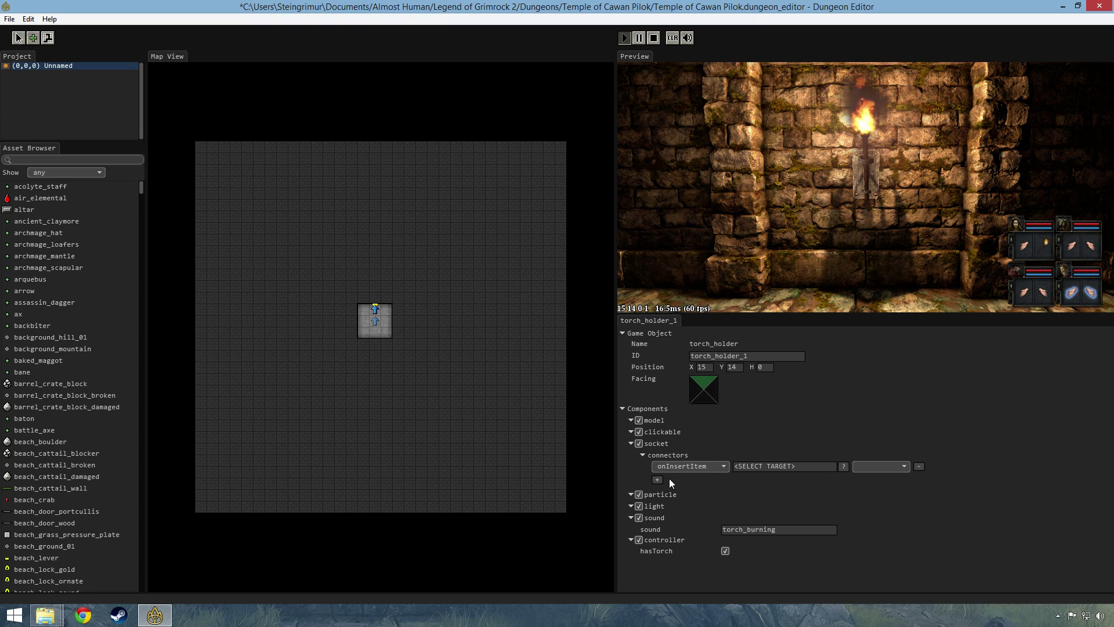
click(784, 466)
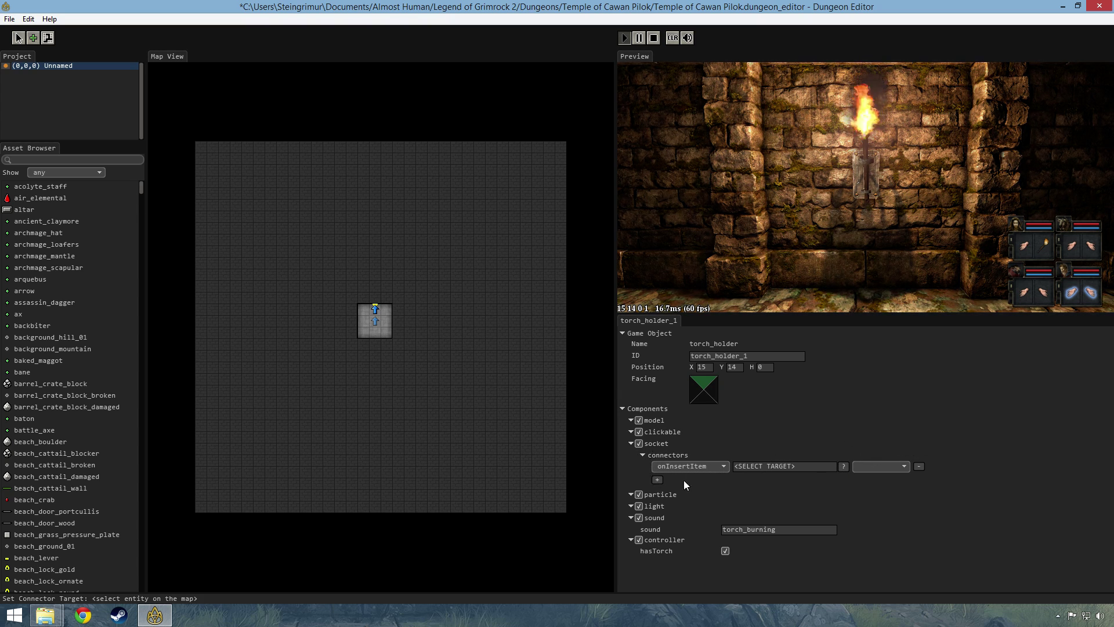
click(919, 466)
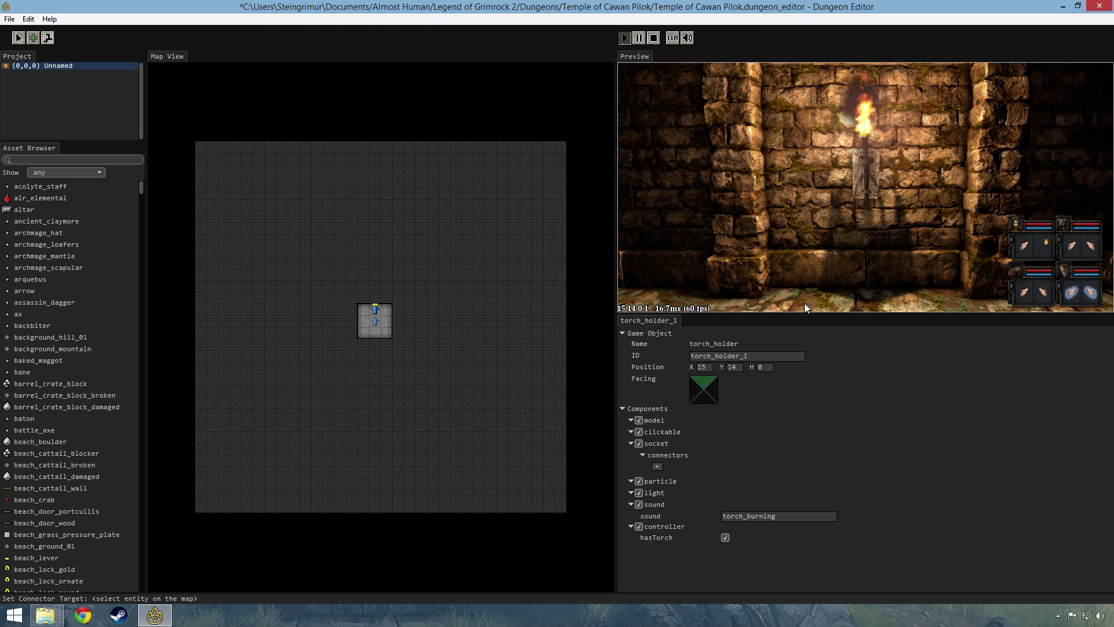
- Disable the torch holder's light, take the torch and walk the room, then re-enable light
click(638, 493)
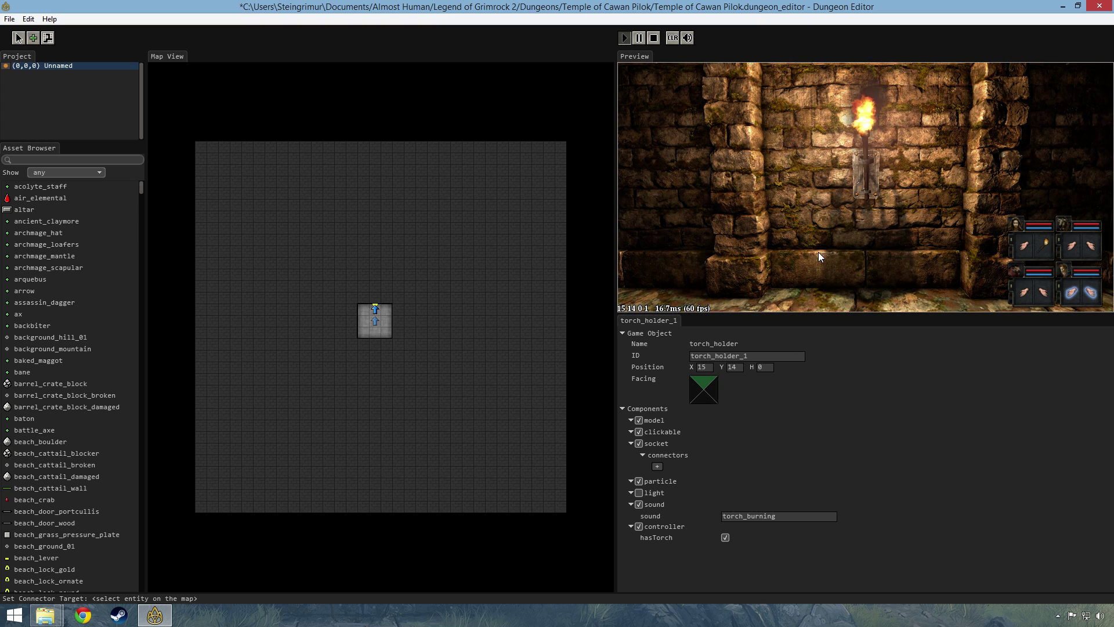
click(1044, 244)
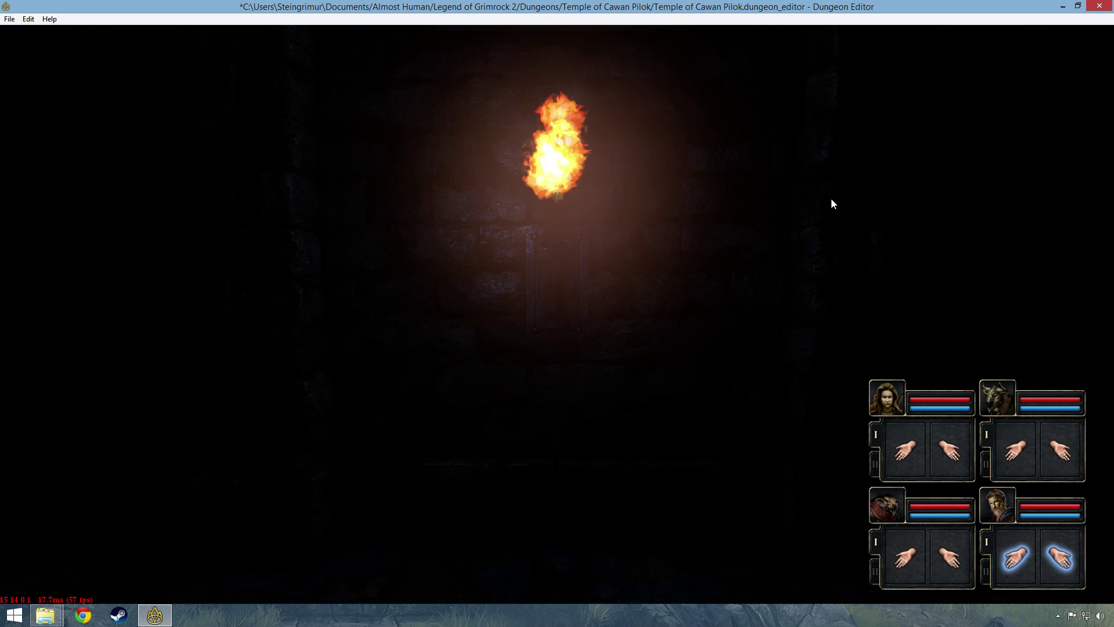
key(F11)
key(s)
key(w)
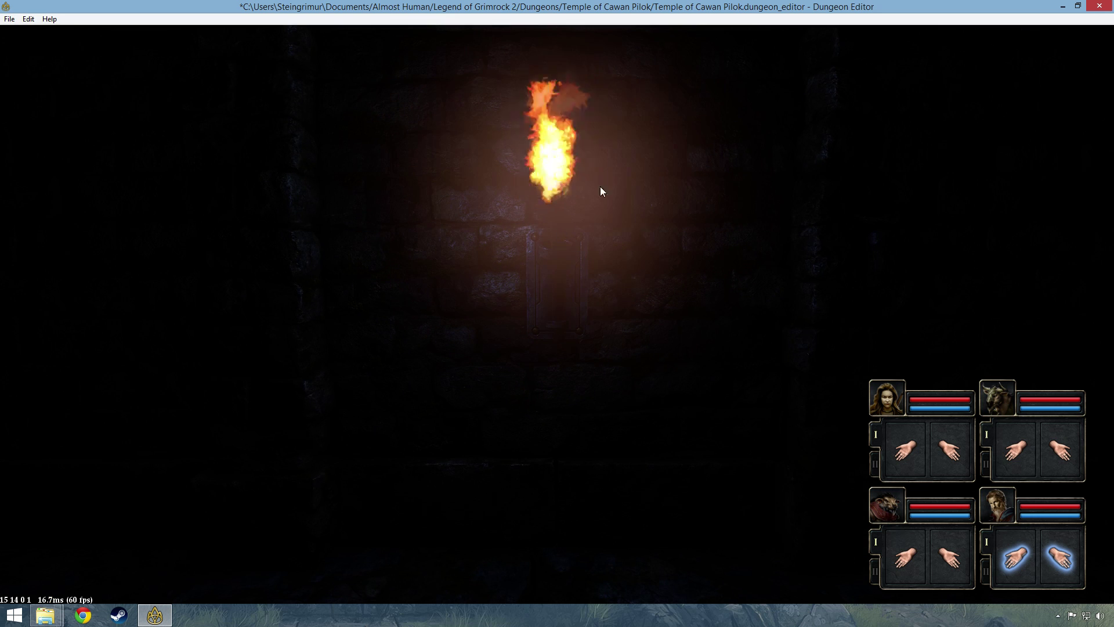
key(F11)
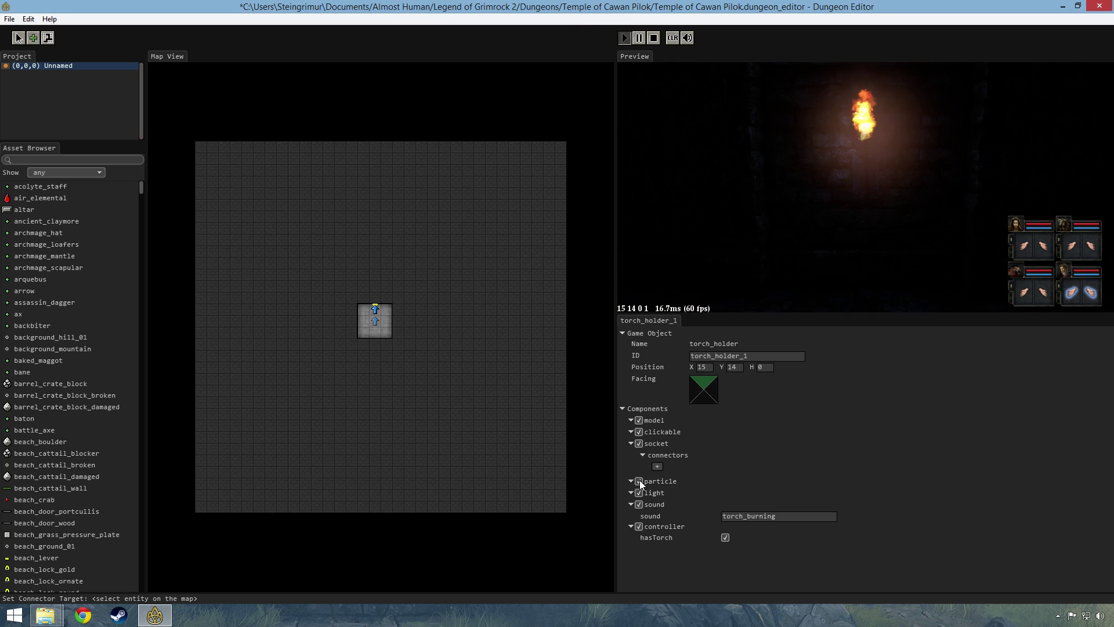
click(639, 493)
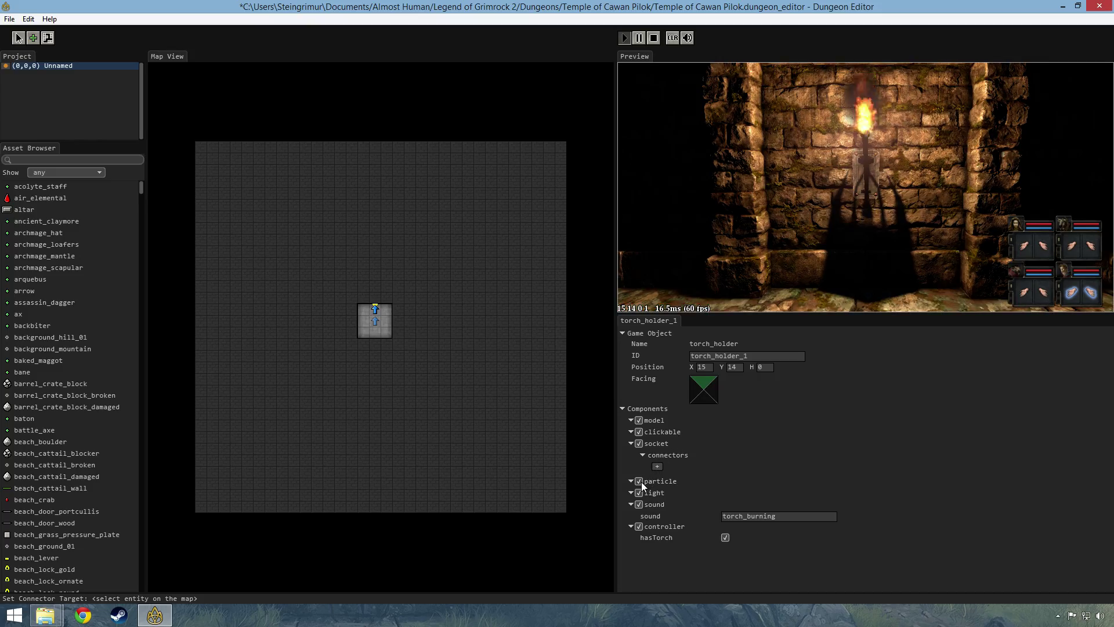
- Disable the flame particle component, walk the room in full-window preview, then re-enable it
click(639, 481)
key(F11)
key(s)
key(w)
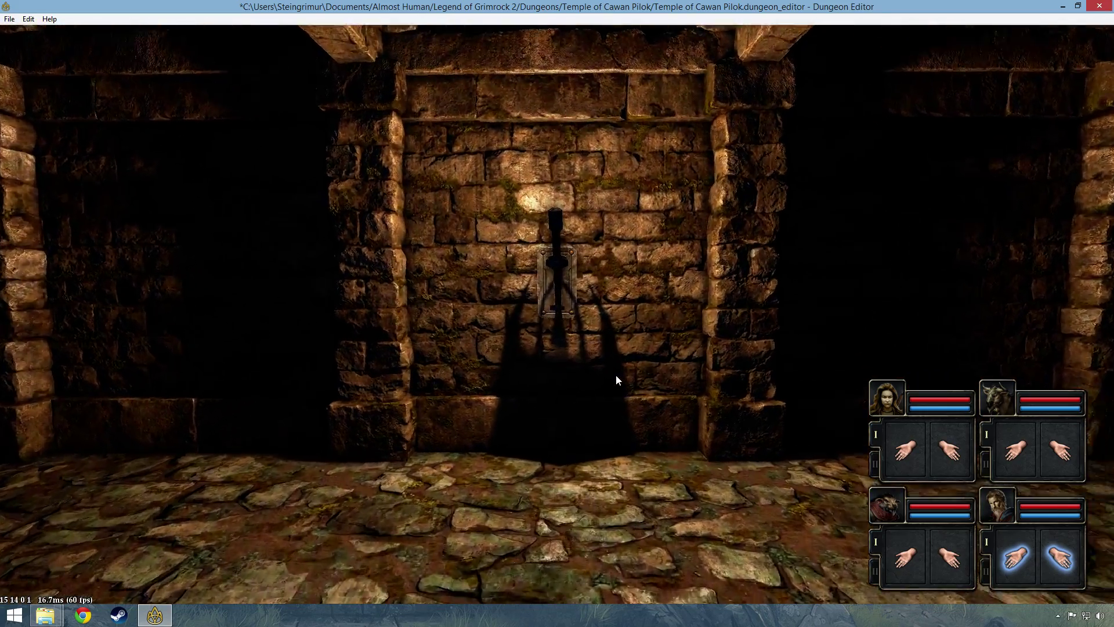
key(w)
key(e)
key(q)
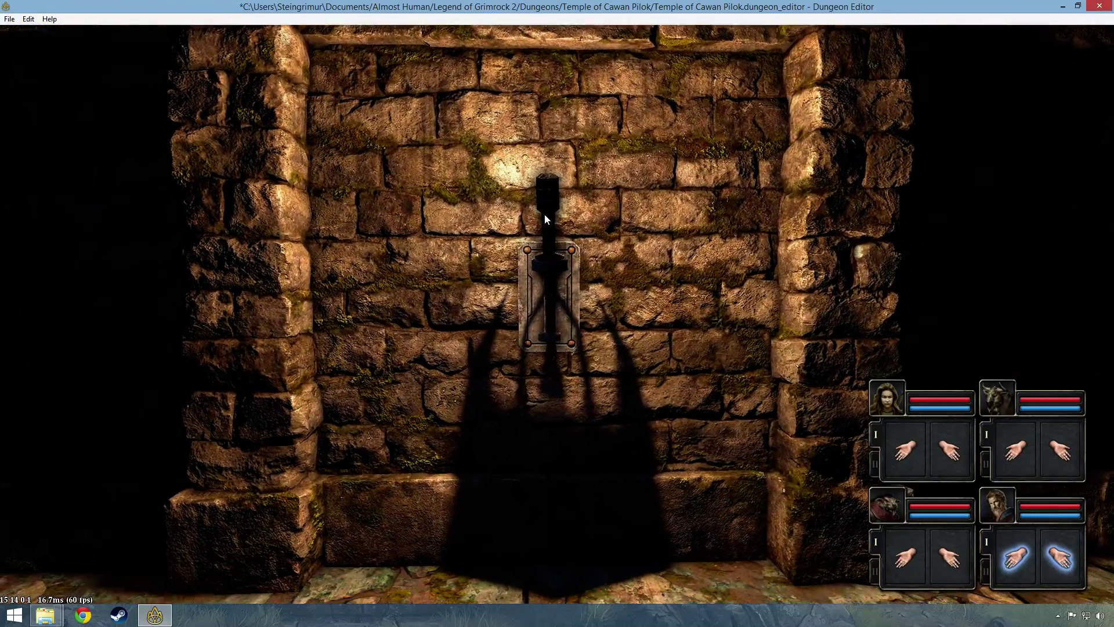
key(F11)
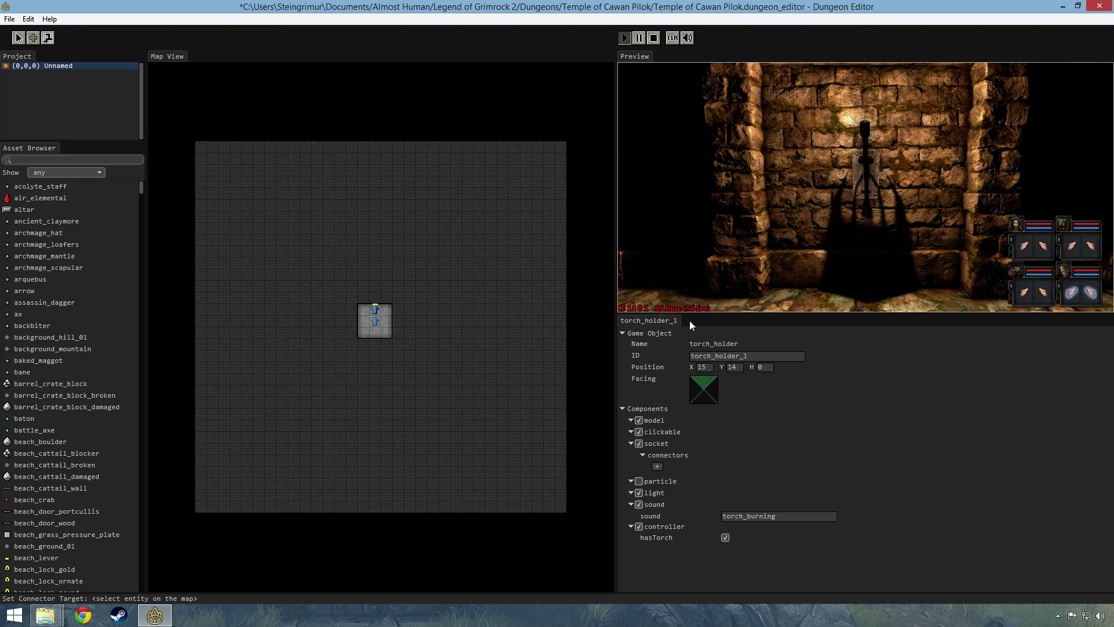
click(639, 481)
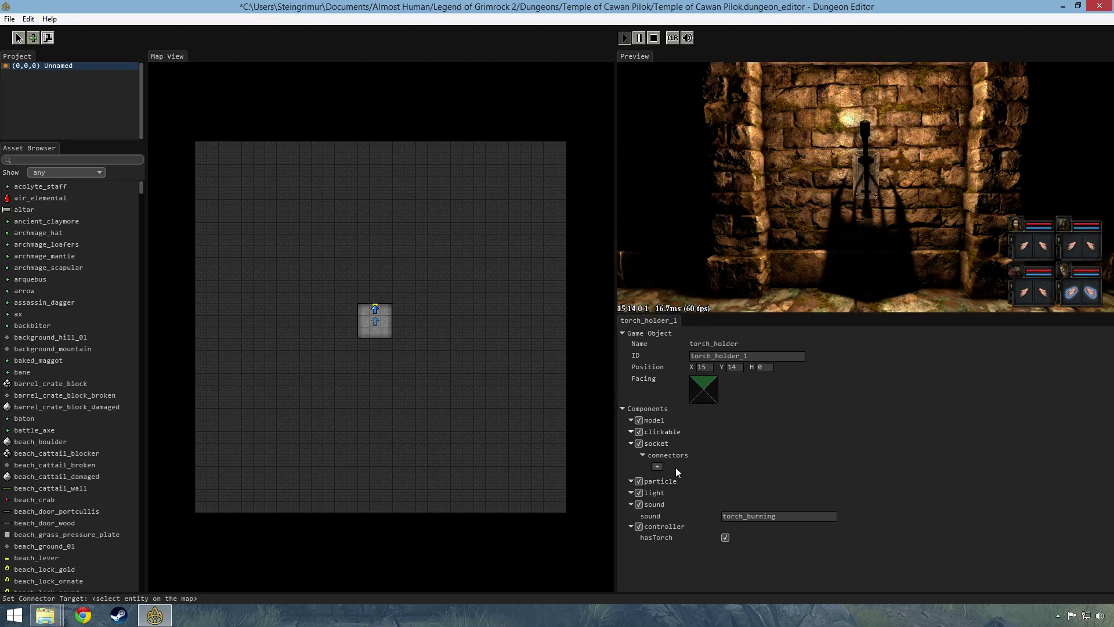
- Re-enable the torch holder's sound component and set its sound to beach_waves
click(638, 504)
click(793, 516)
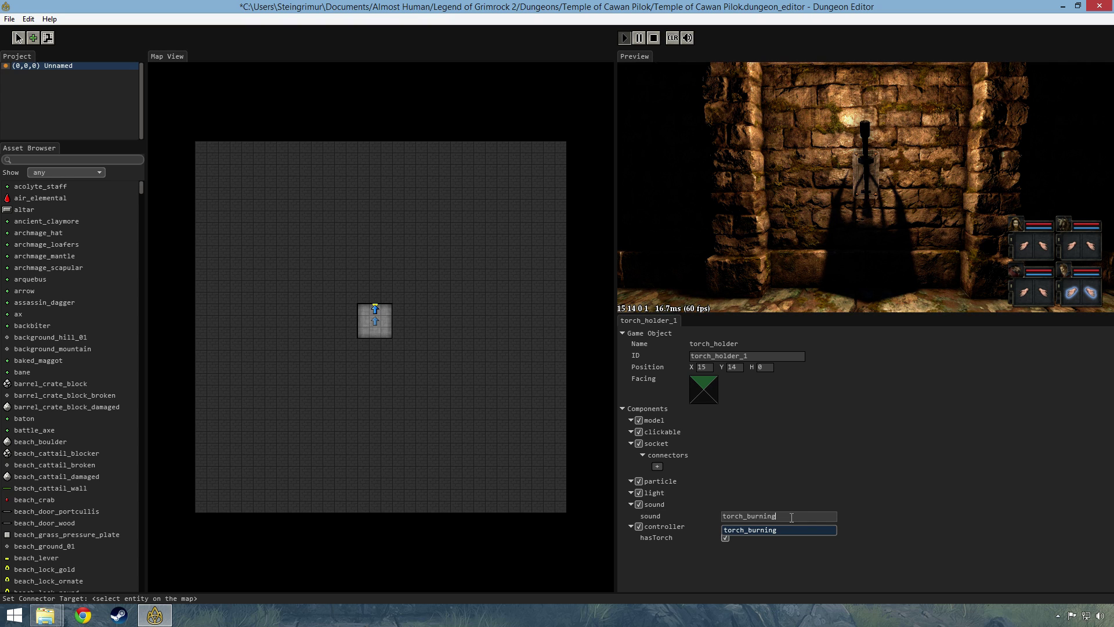
key(BackSpace)
key(BackSpace)
key(BackSpace)
key(BackSpace)
key(BackSpace)
key(BackSpace)
key(BackSpace)
key(BackSpace)
key(BackSpace)
key(BackSpace)
key(BackSpace)
key(BackSpace)
key(BackSpace)
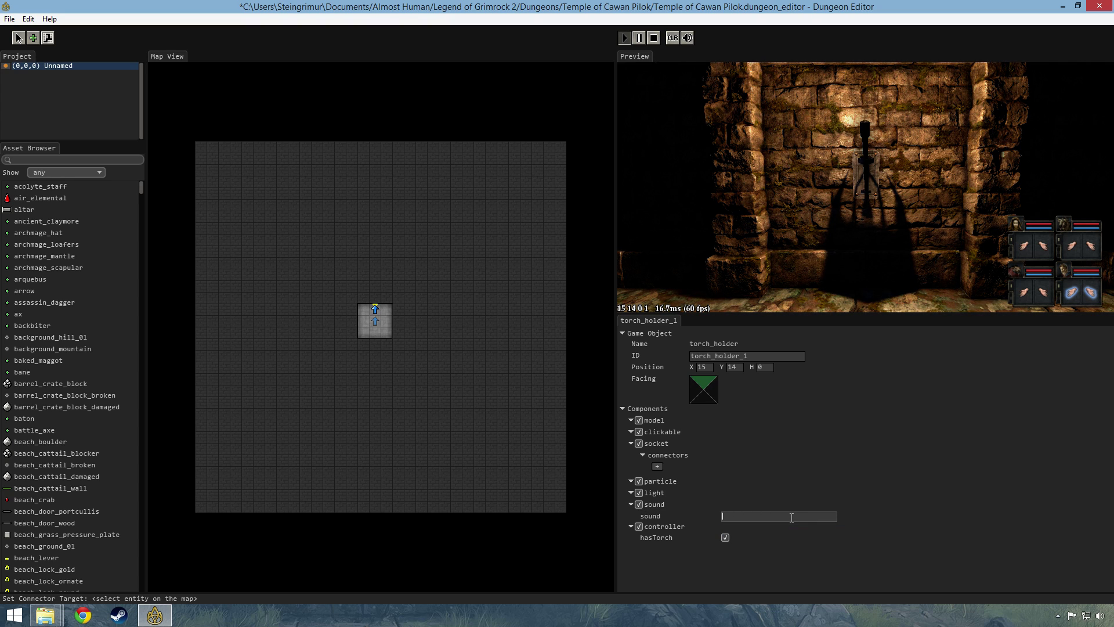
text(wa)
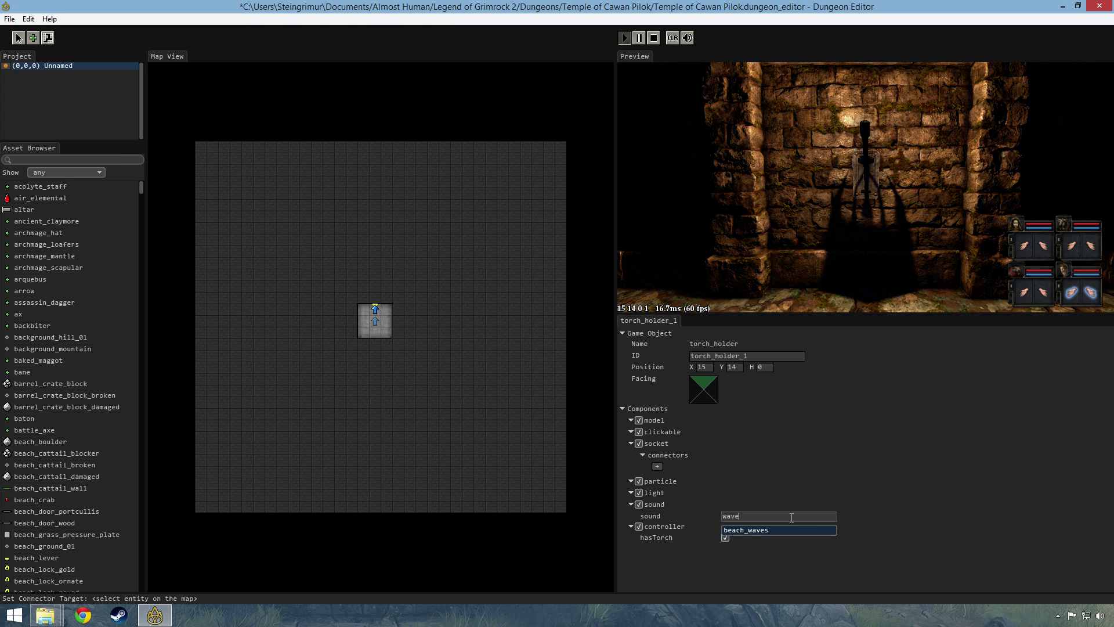
key(BackSpace)
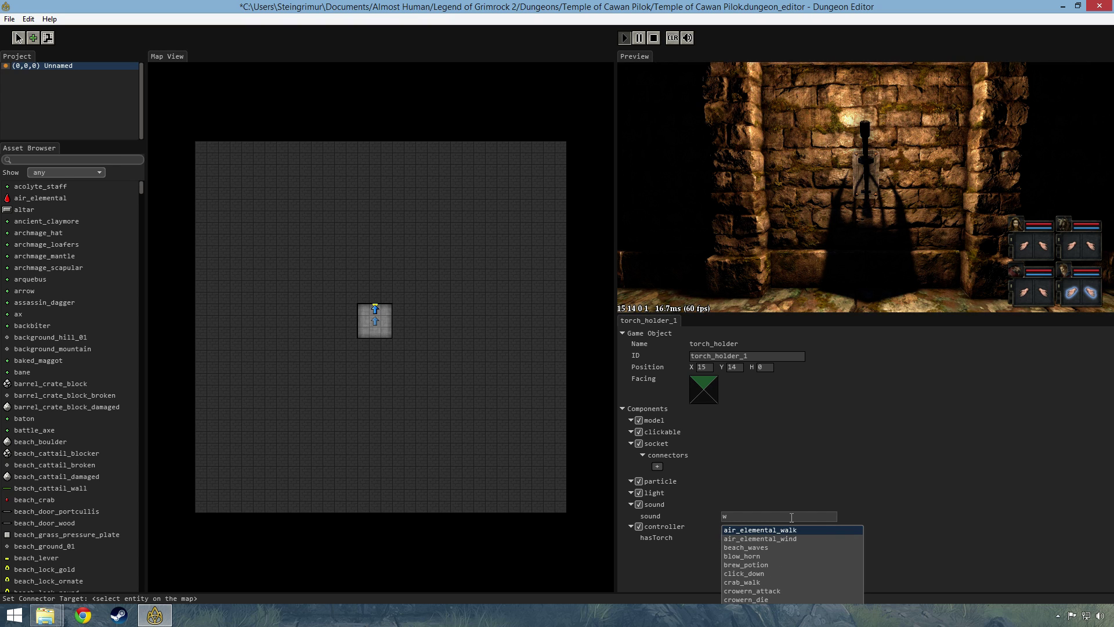
text(ave)
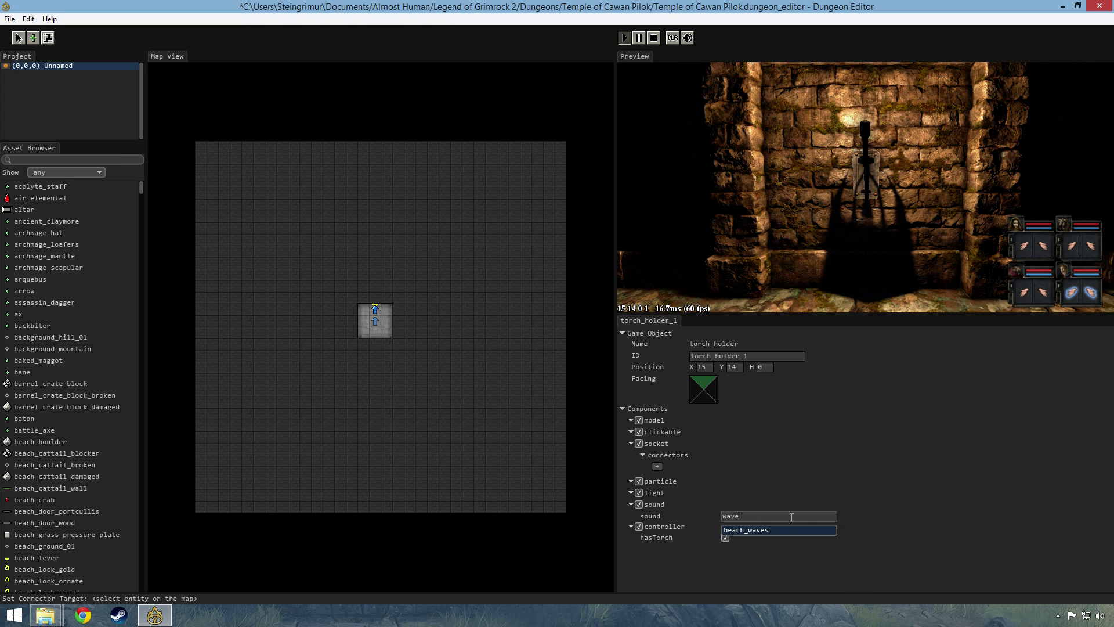
click(760, 530)
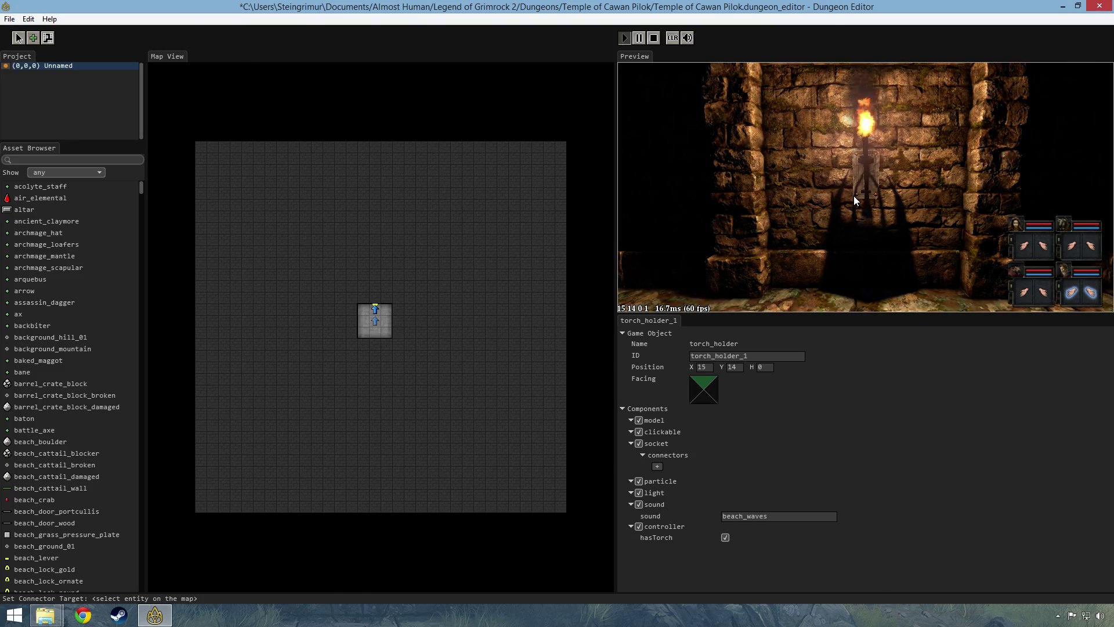
- Listen to beach_waves in full-window preview, then set the sound back to torch_burning
key(F11)
key(e)
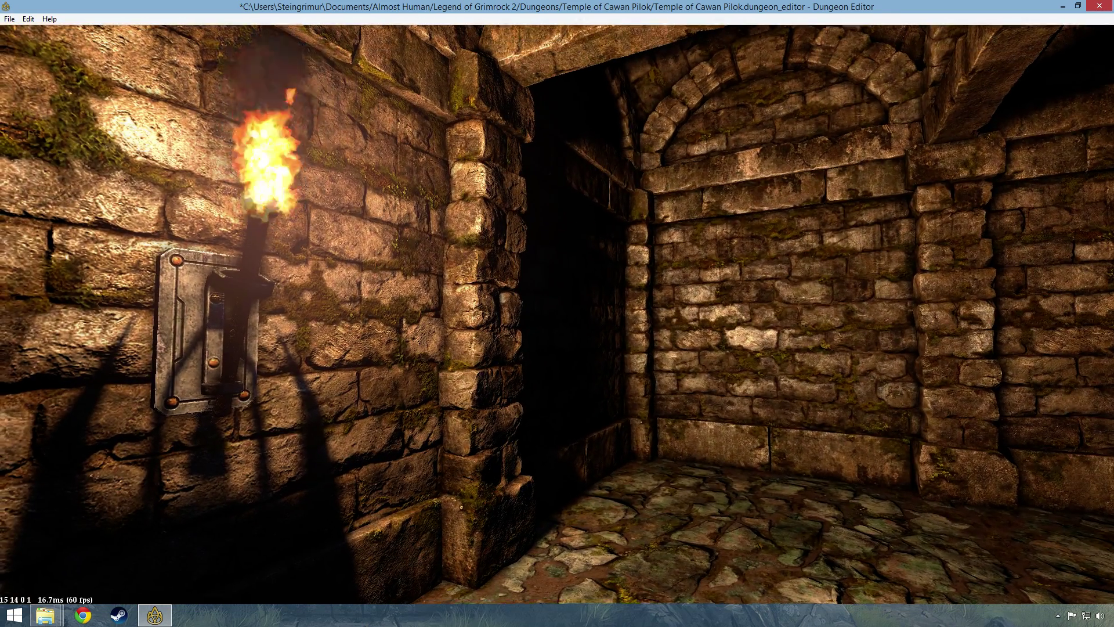
key(q)
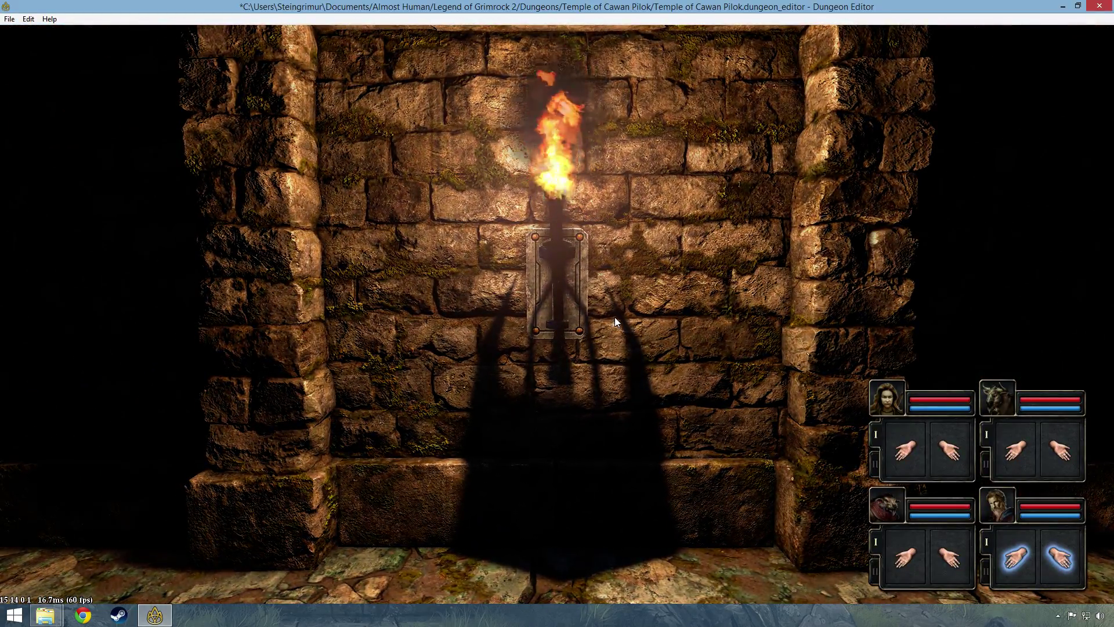
key(q)
key(Escape)
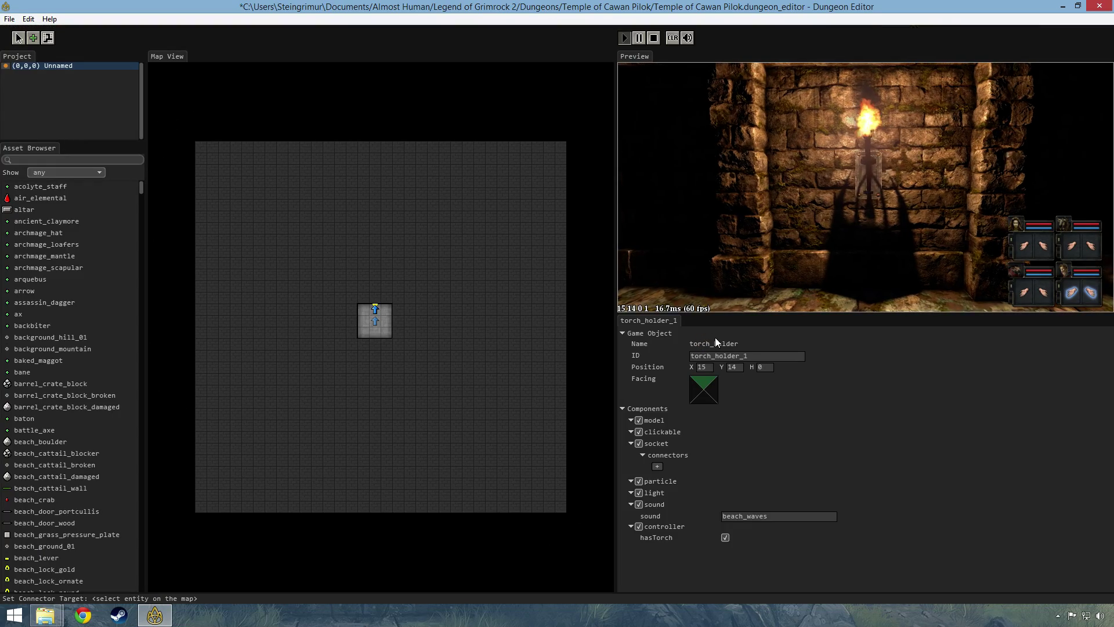
click(771, 516)
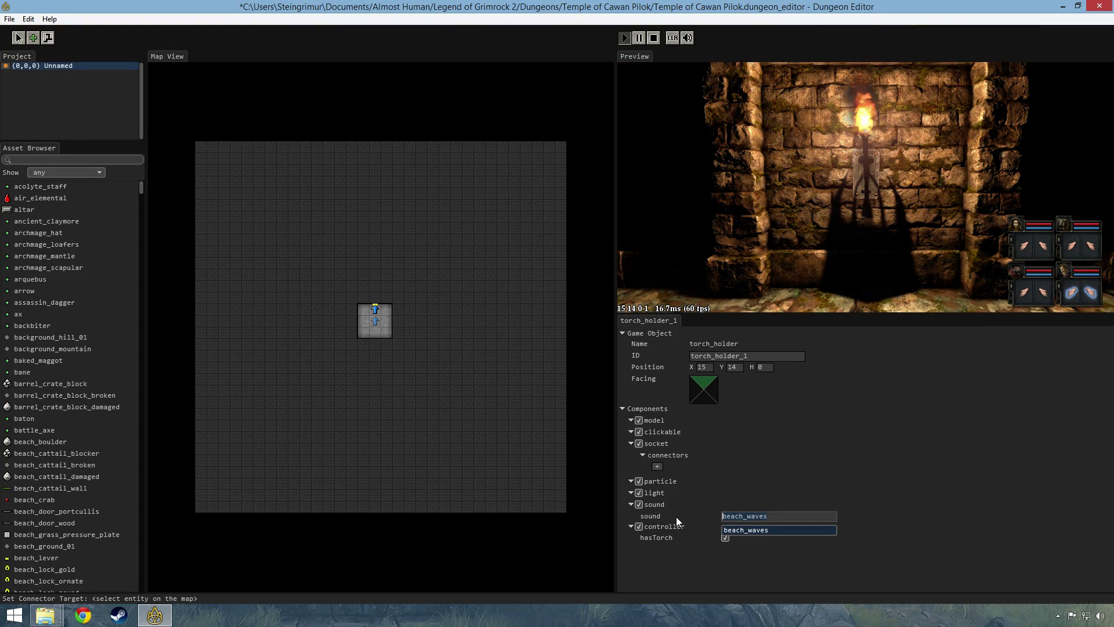
text(burnin)
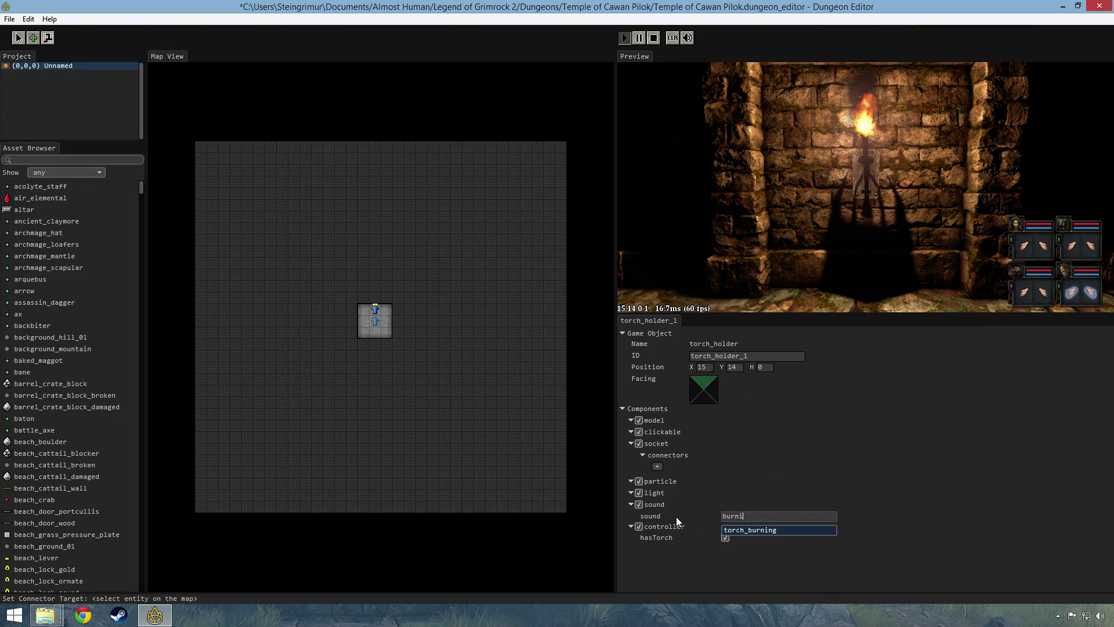
click(764, 531)
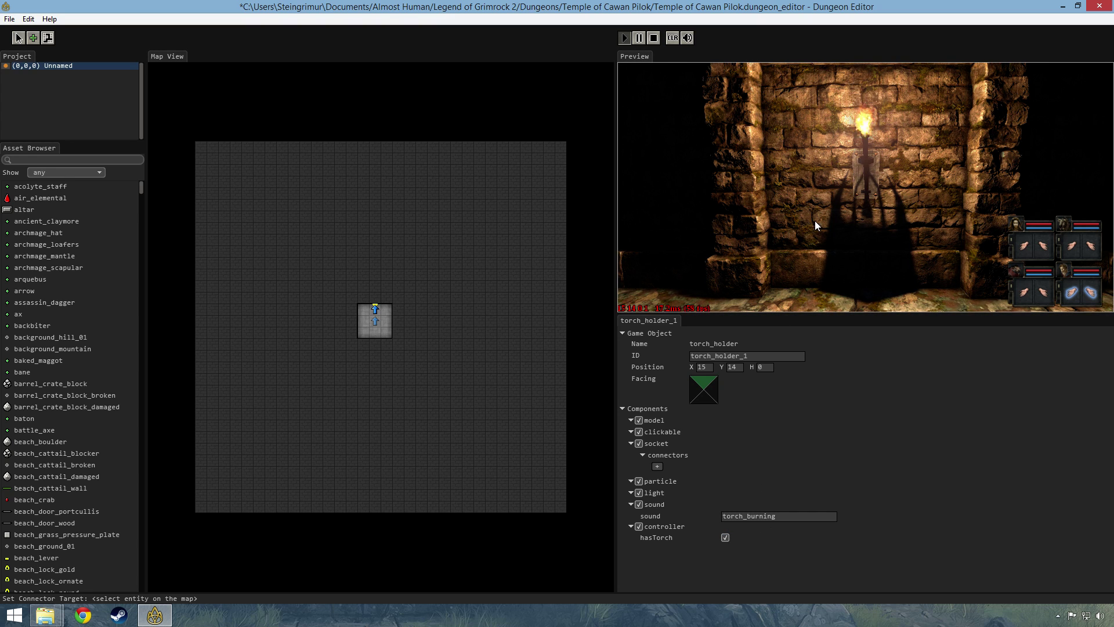
- Stop the preview, widen the map, and filter the Asset Browser to doors, then food
click(654, 37)
drag(617, 100, 703, 100)
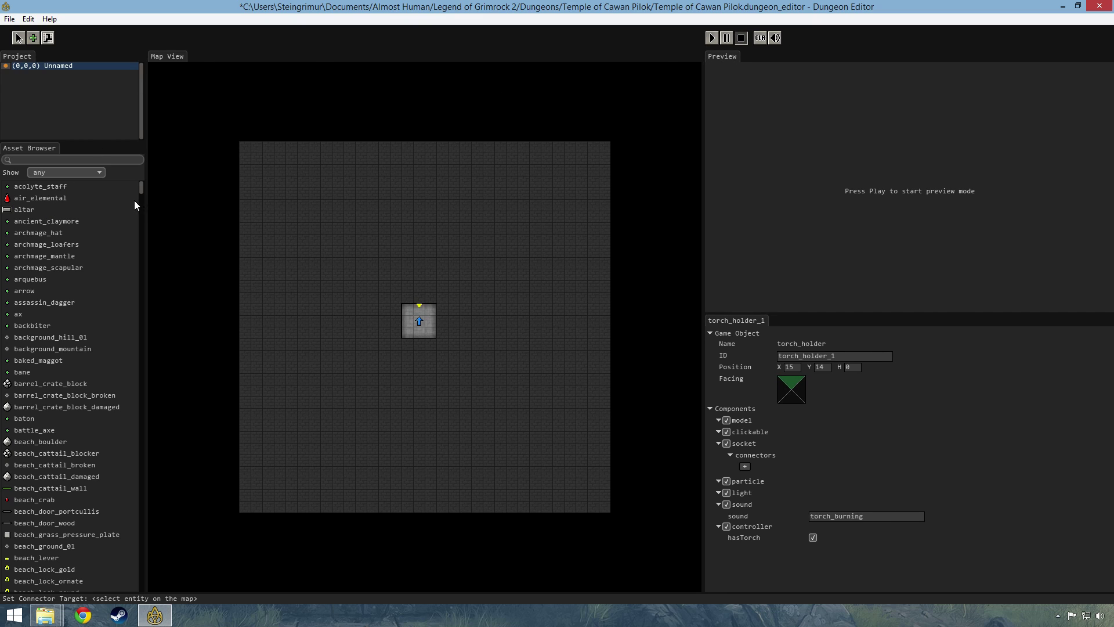
drag(141, 190, 114, 172)
click(99, 173)
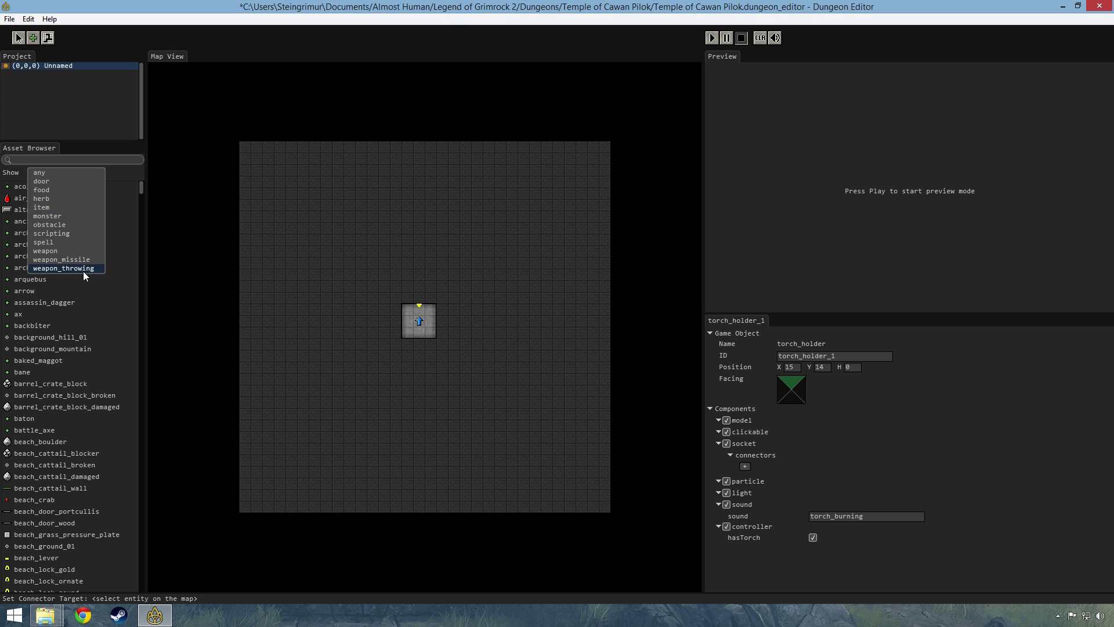
click(86, 185)
click(99, 174)
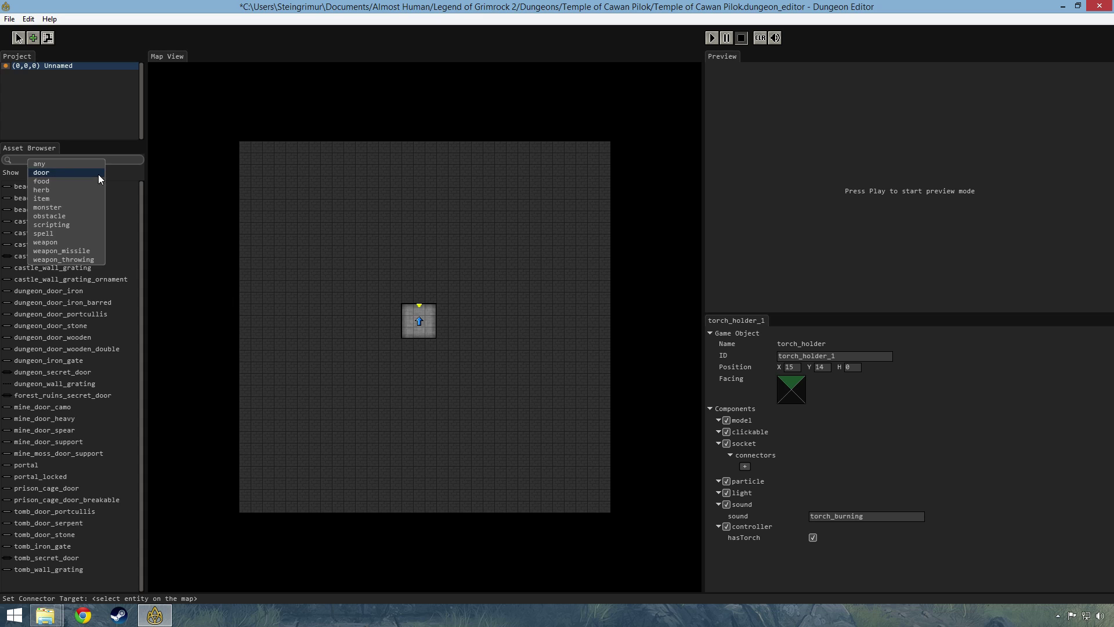
click(94, 184)
- Browse the herb and item asset categories and search for 'bl'
click(99, 173)
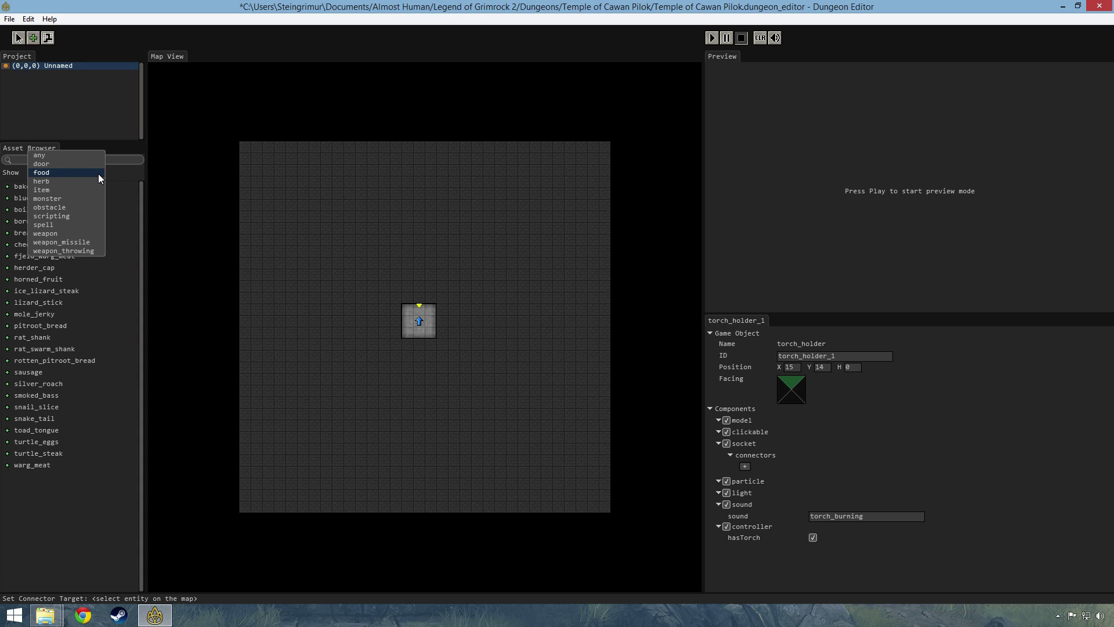
click(95, 183)
click(99, 173)
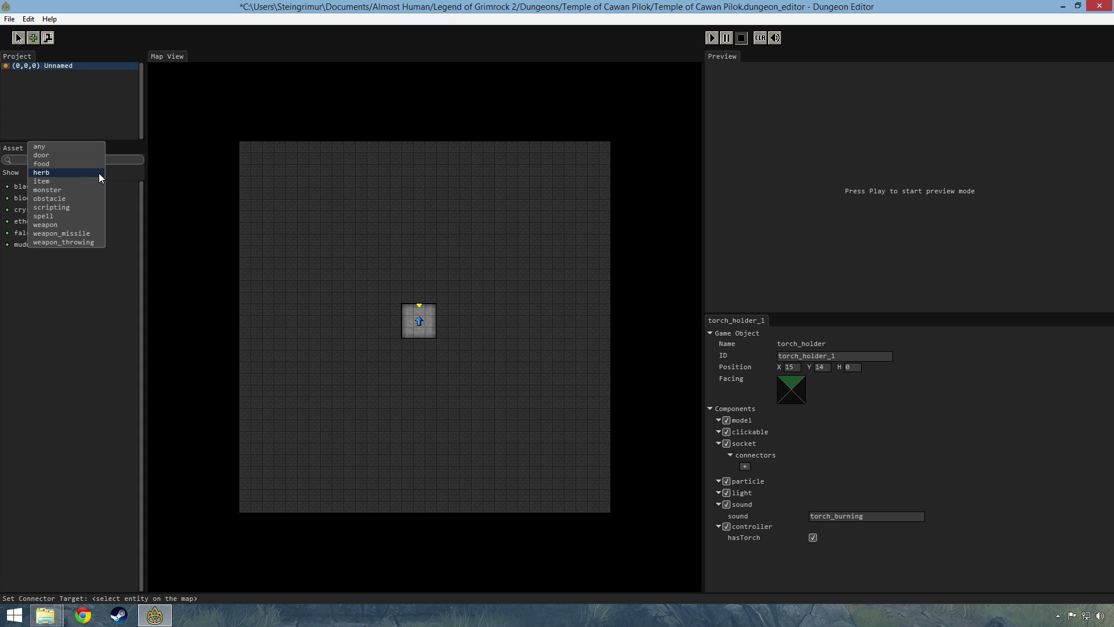
click(96, 184)
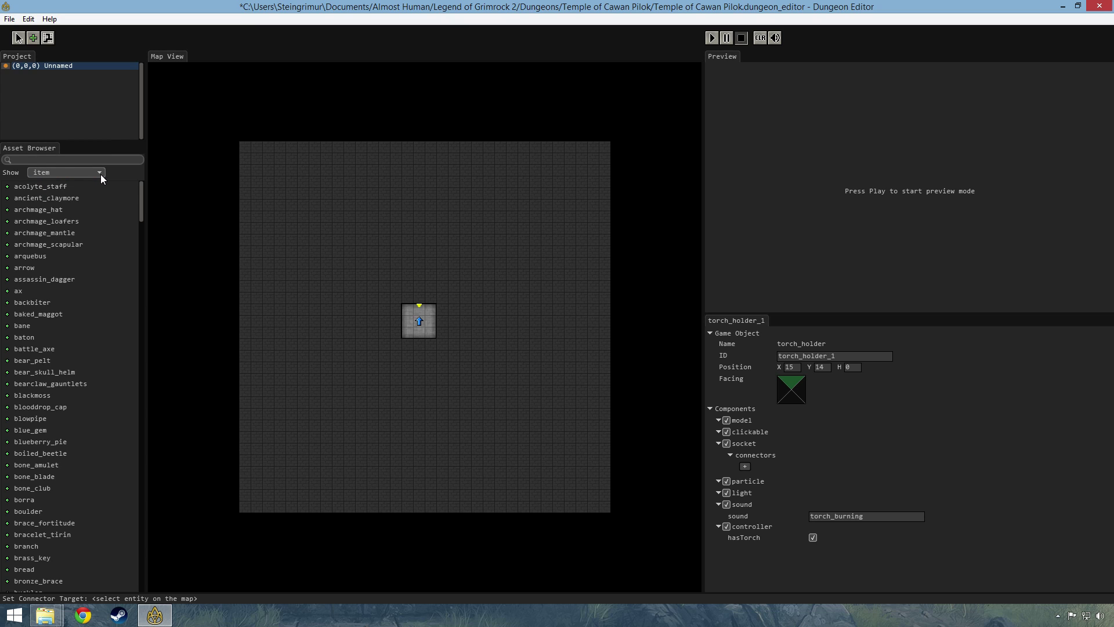
click(99, 174)
click(66, 167)
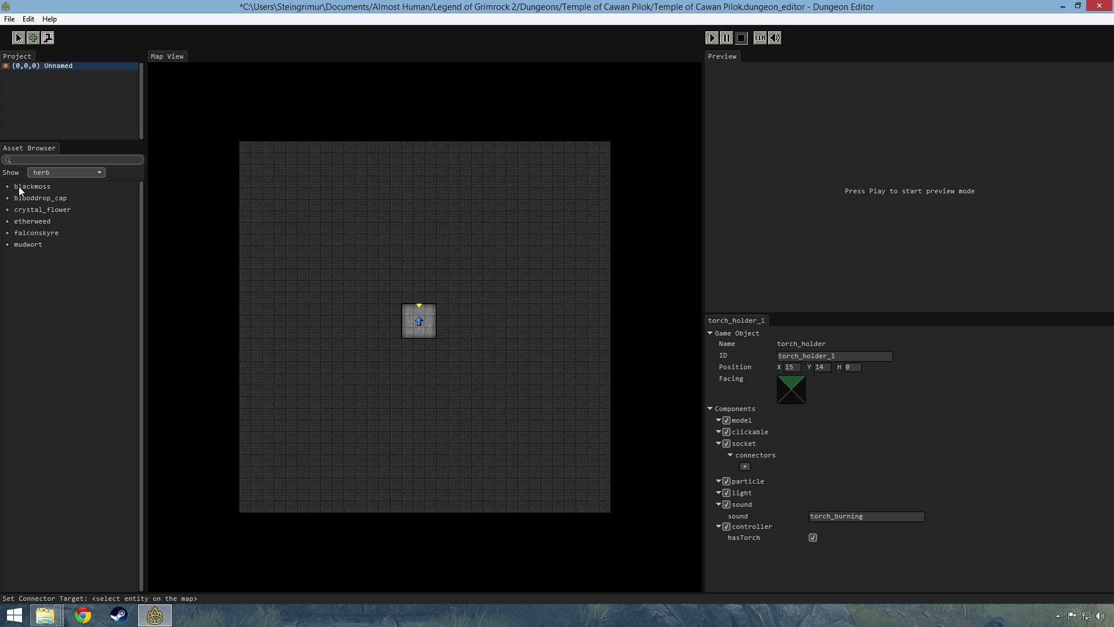
click(96, 173)
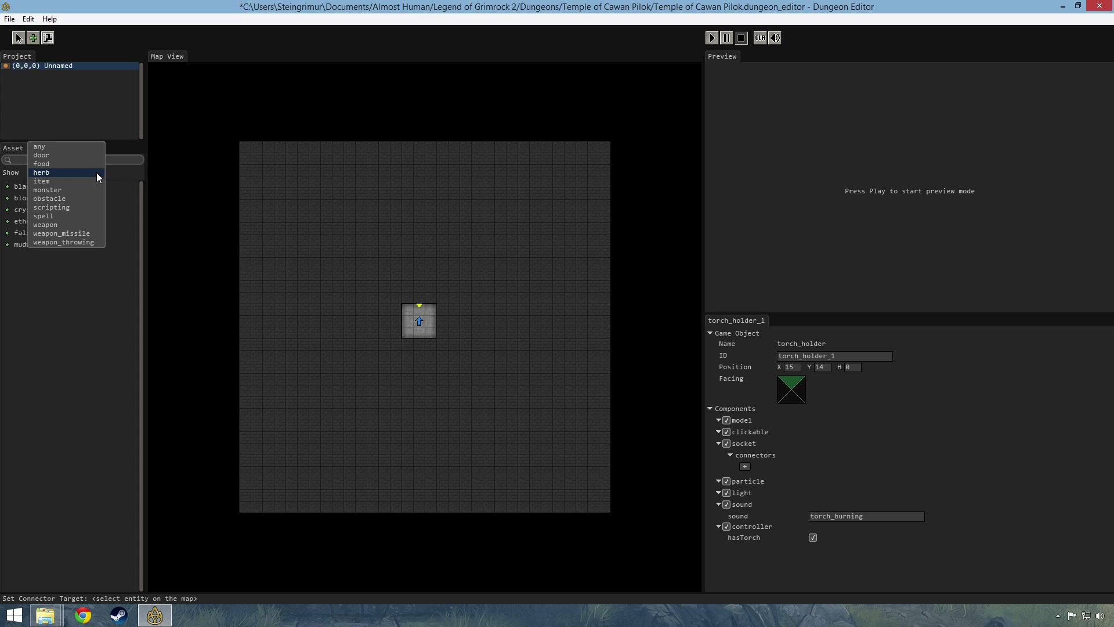
click(92, 182)
text(bla)
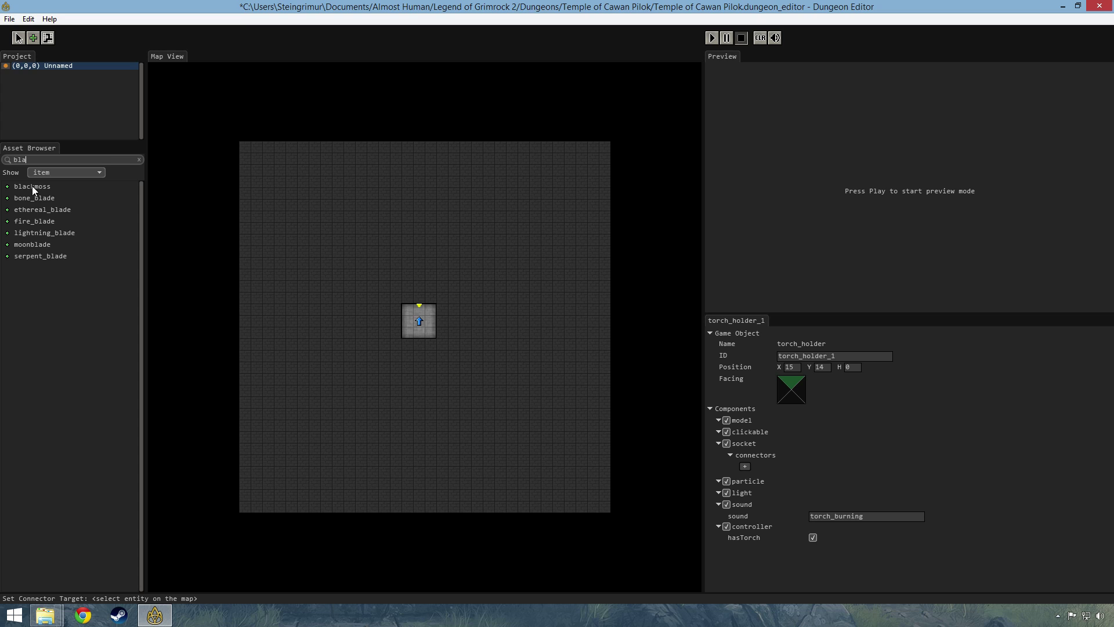
- Browse monster, obstacle and scripting assets, clear the search, and settle on spell assets
click(96, 170)
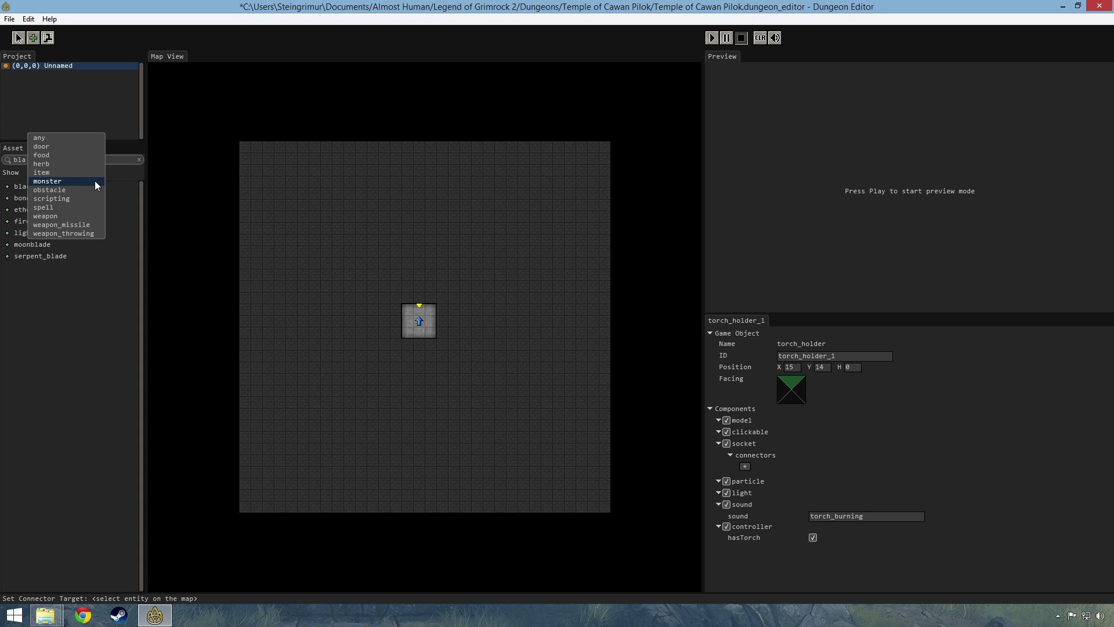
click(95, 180)
click(100, 171)
click(90, 189)
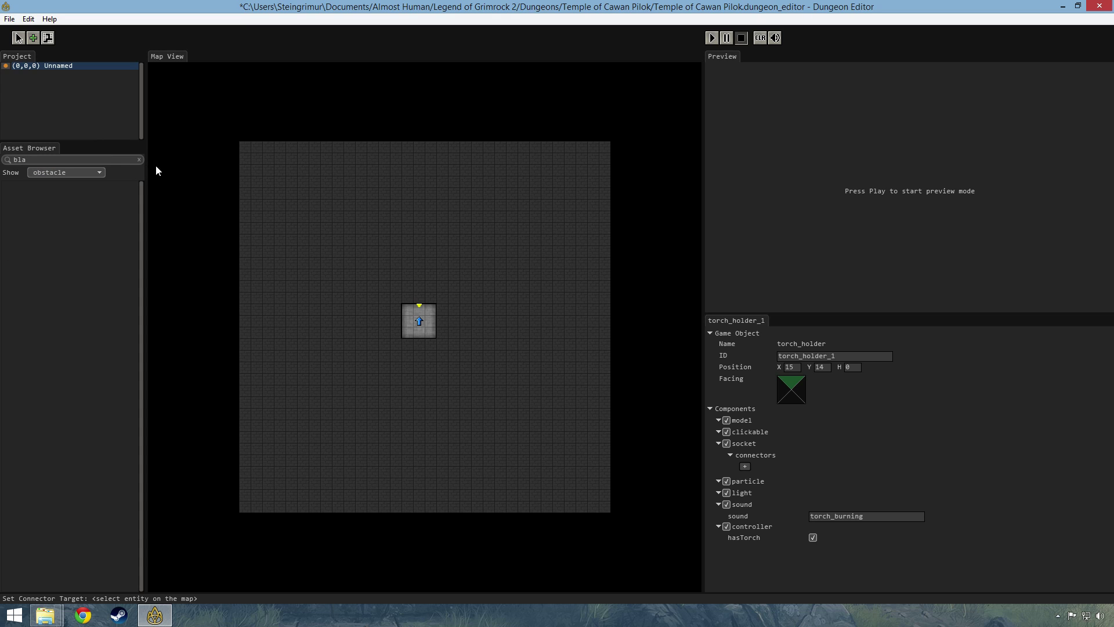
click(139, 160)
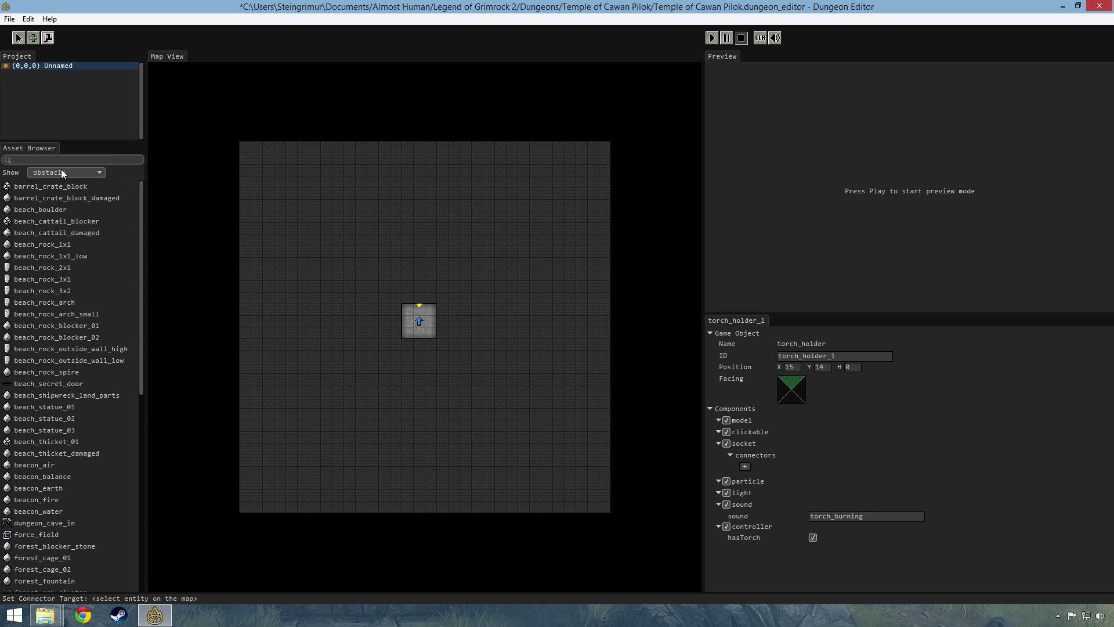
click(97, 173)
click(96, 181)
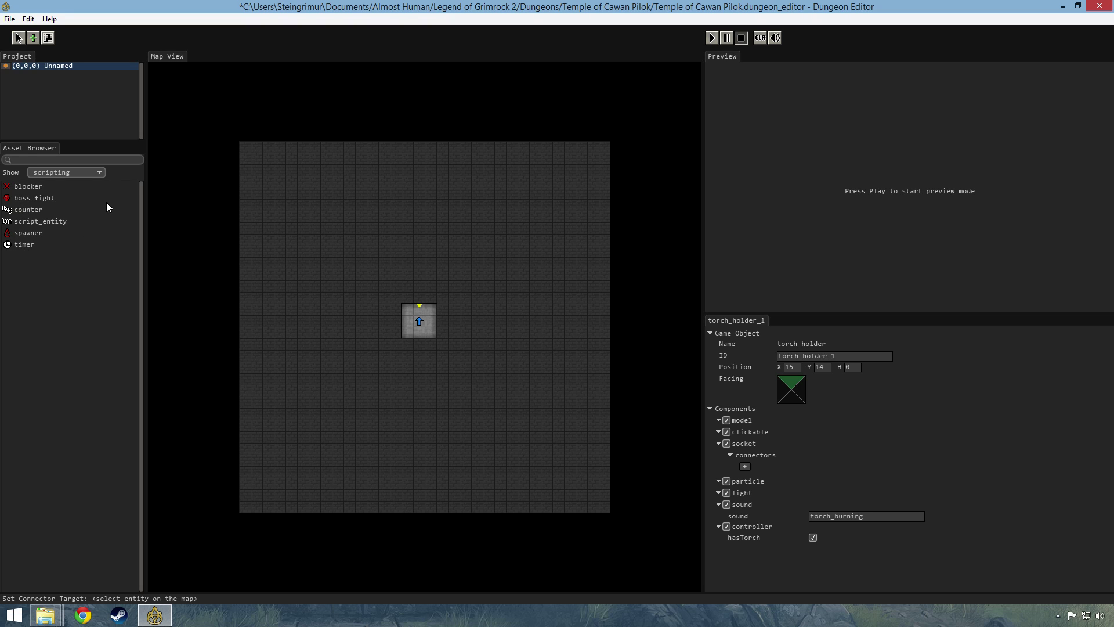
click(100, 171)
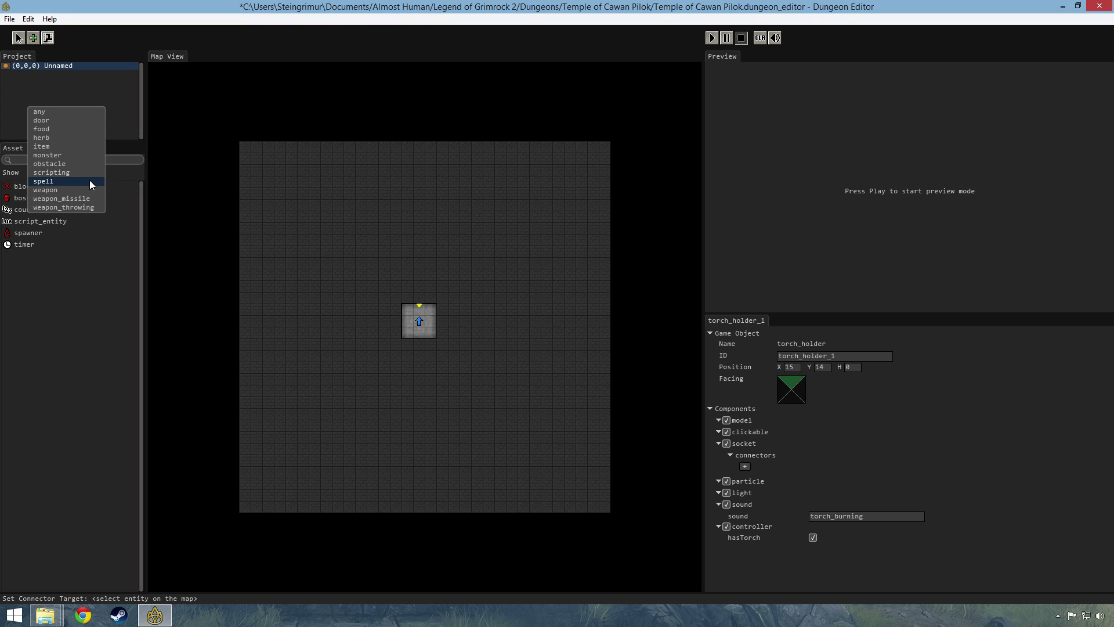
click(91, 182)
scroll(143, 222, down, 5)
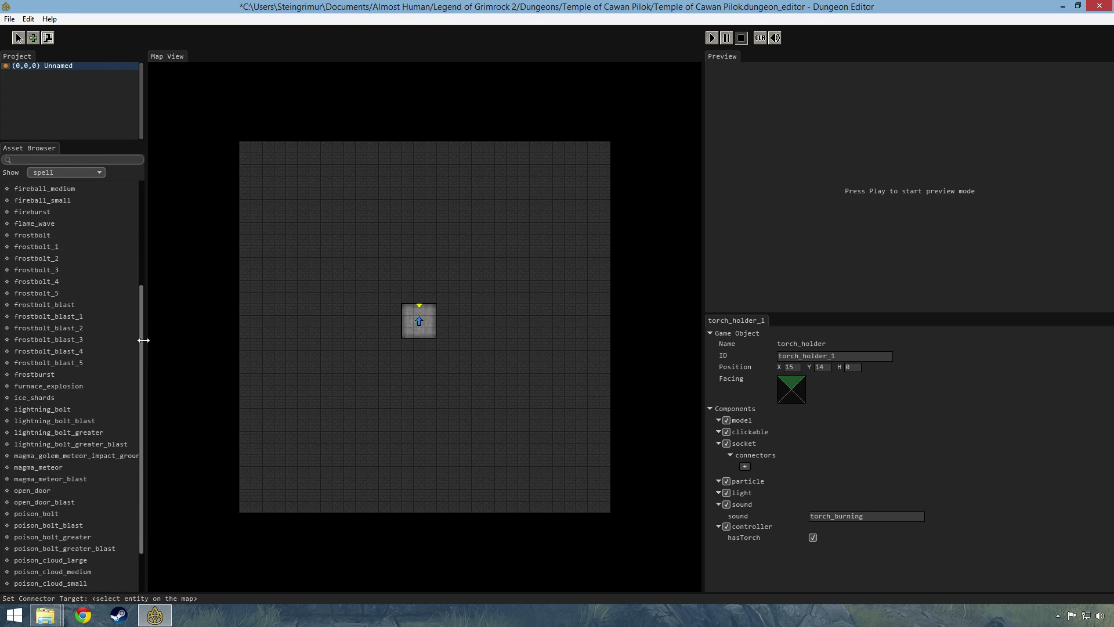
scroll(117, 187, up, 5)
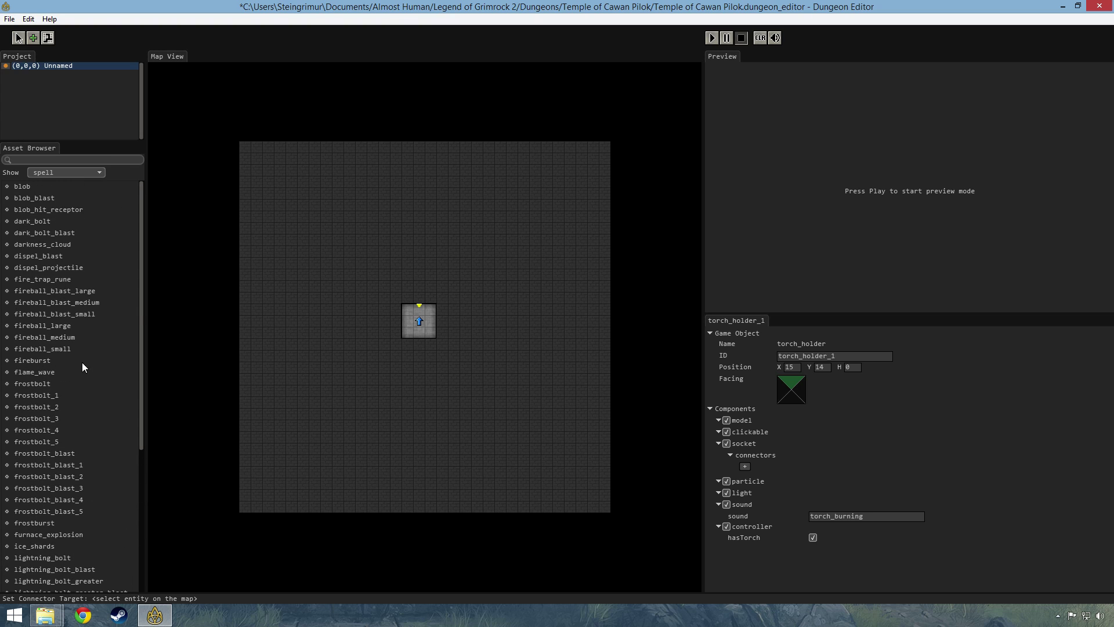
- Resize the Asset Browser panel and choose flame_wave as the object to add
drag(141, 301, 137, 232)
drag(141, 322, 142, 274)
drag(144, 274, 149, 274)
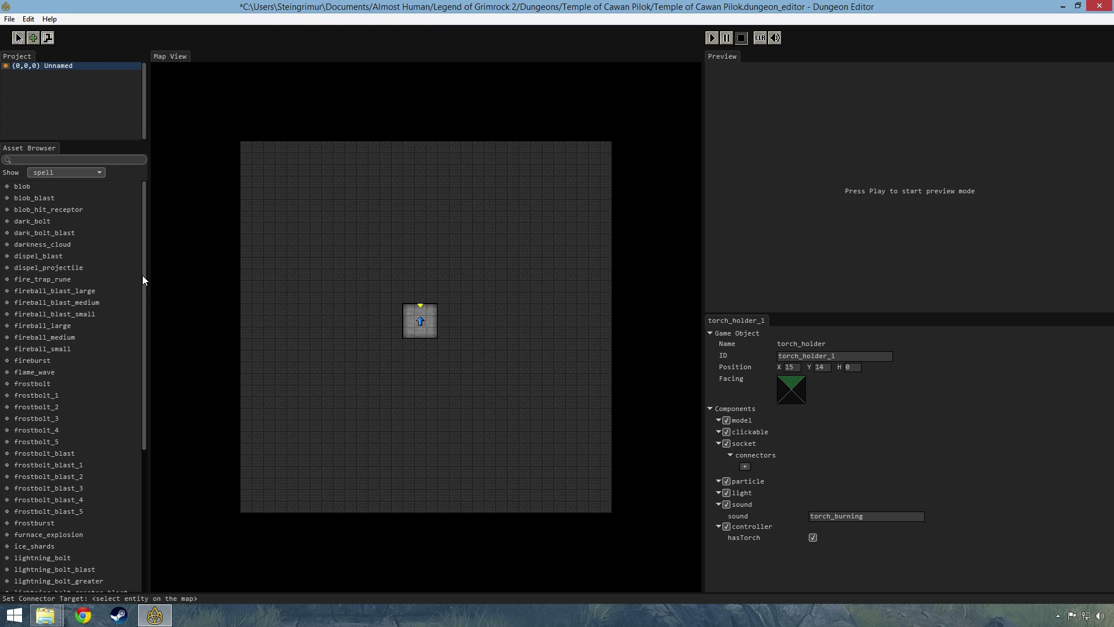
drag(149, 274, 136, 241)
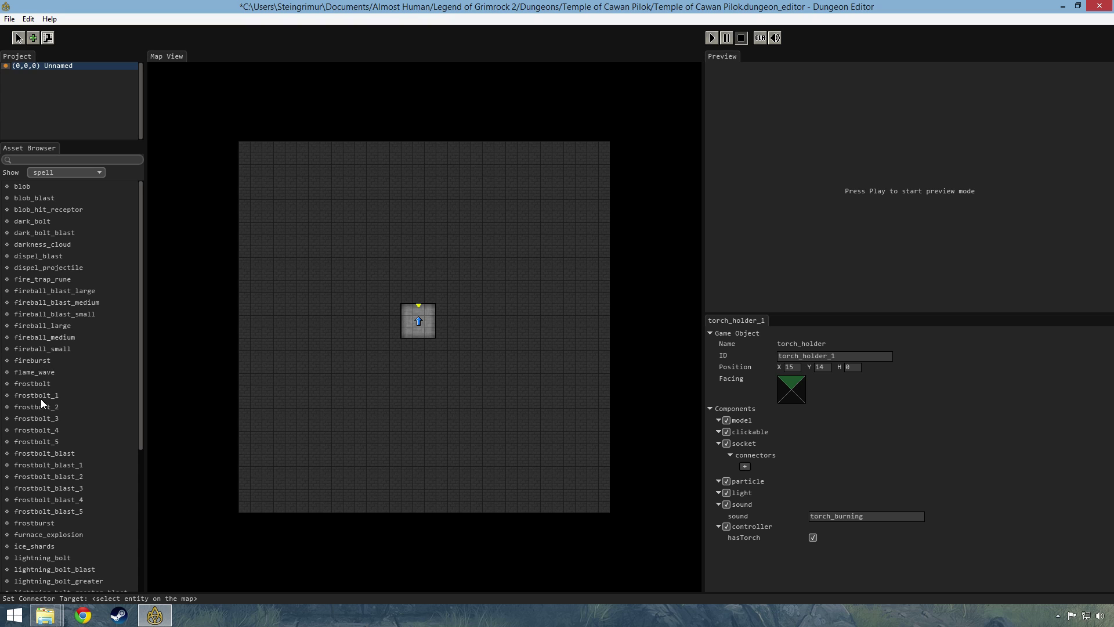
click(9, 372)
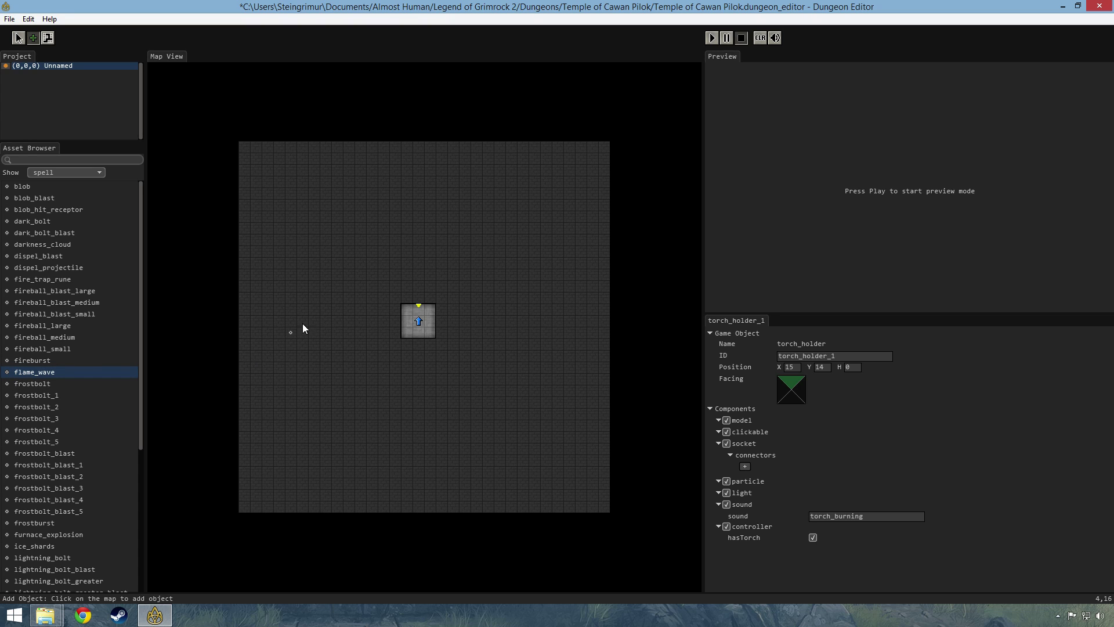
- Play the starting room in a maximised preview, turn the party's view, then exit full screen
click(712, 38)
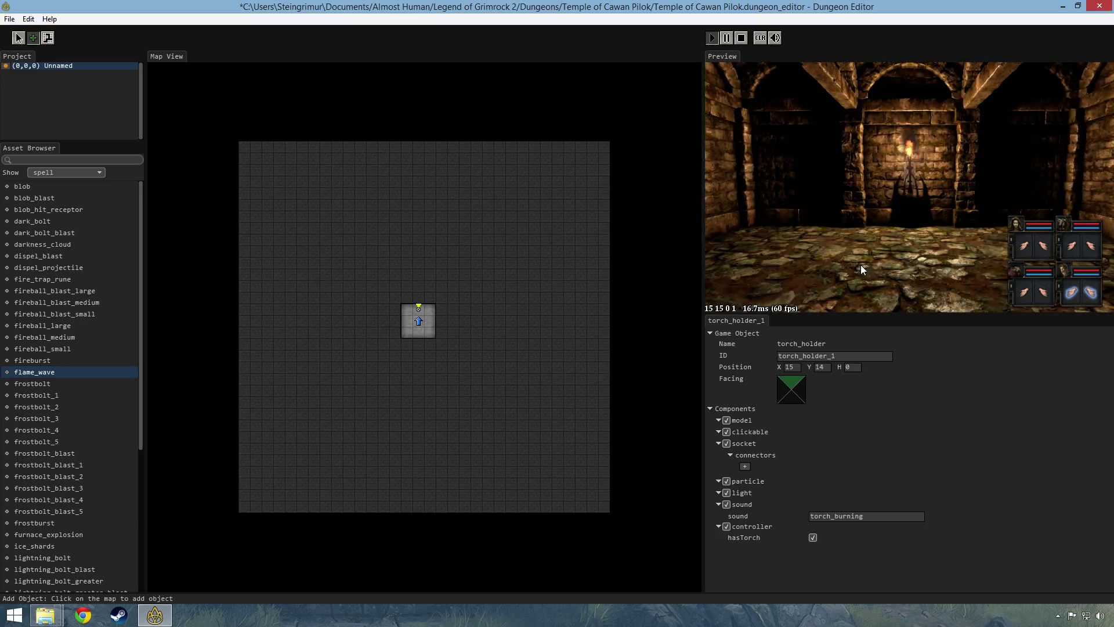
double_click(843, 265)
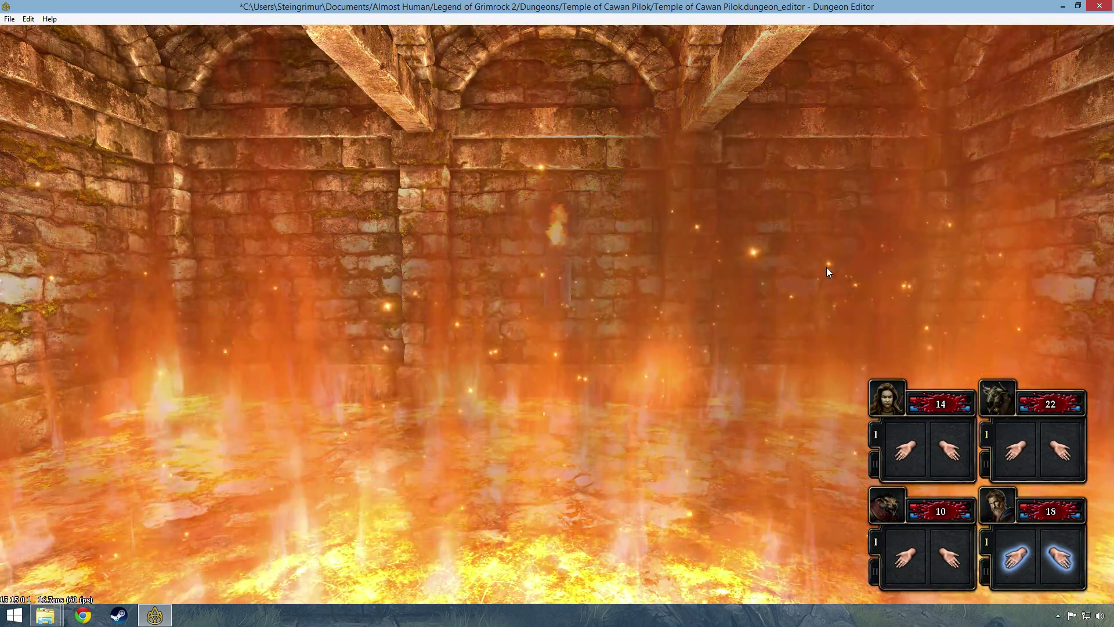
drag(827, 267, 738, 287)
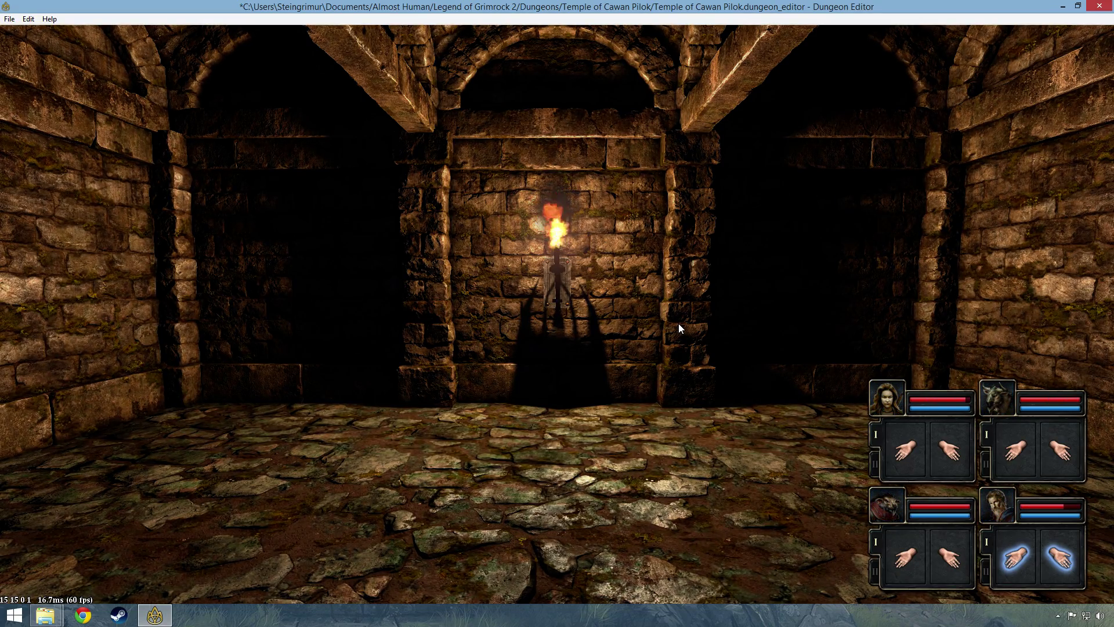
key(Escape)
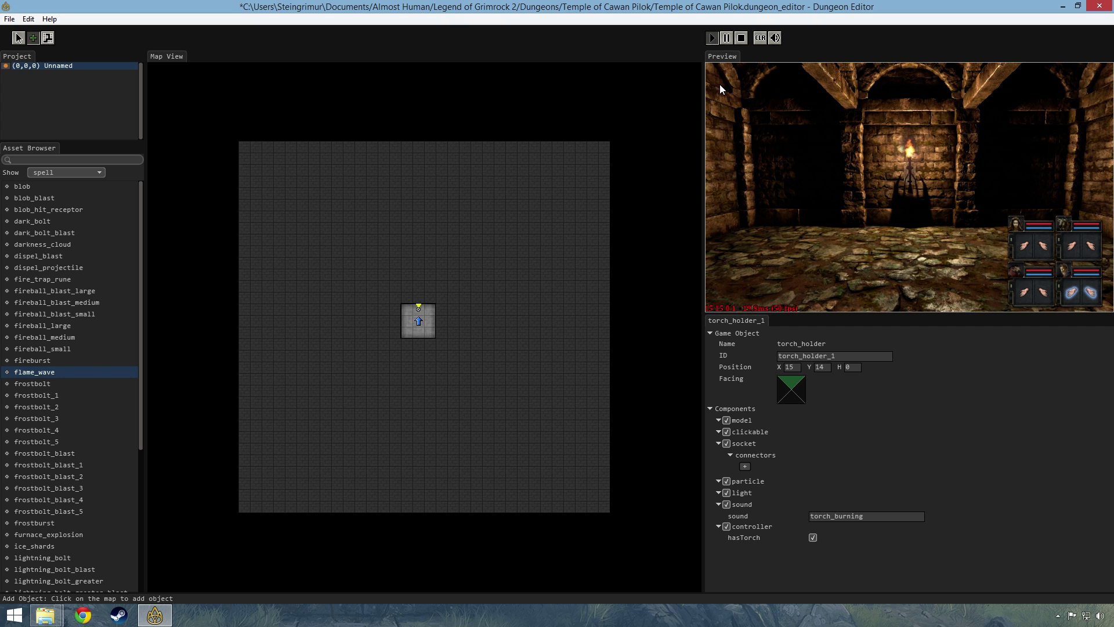
- Stop the preview and filter the Asset Browser to weapons, then to items
click(742, 38)
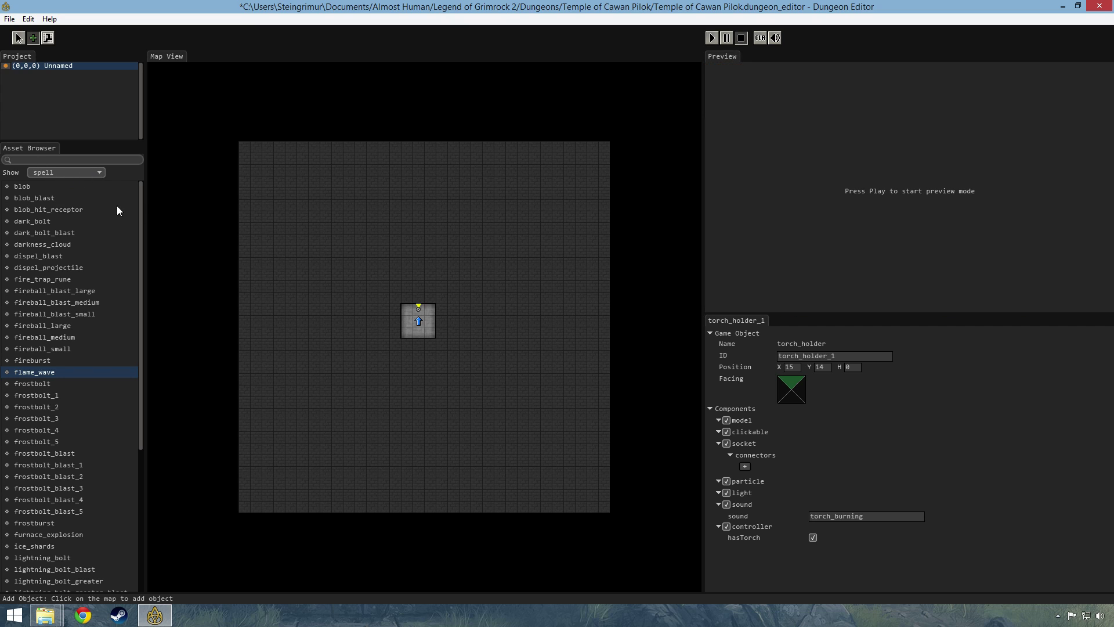
drag(142, 199, 129, 154)
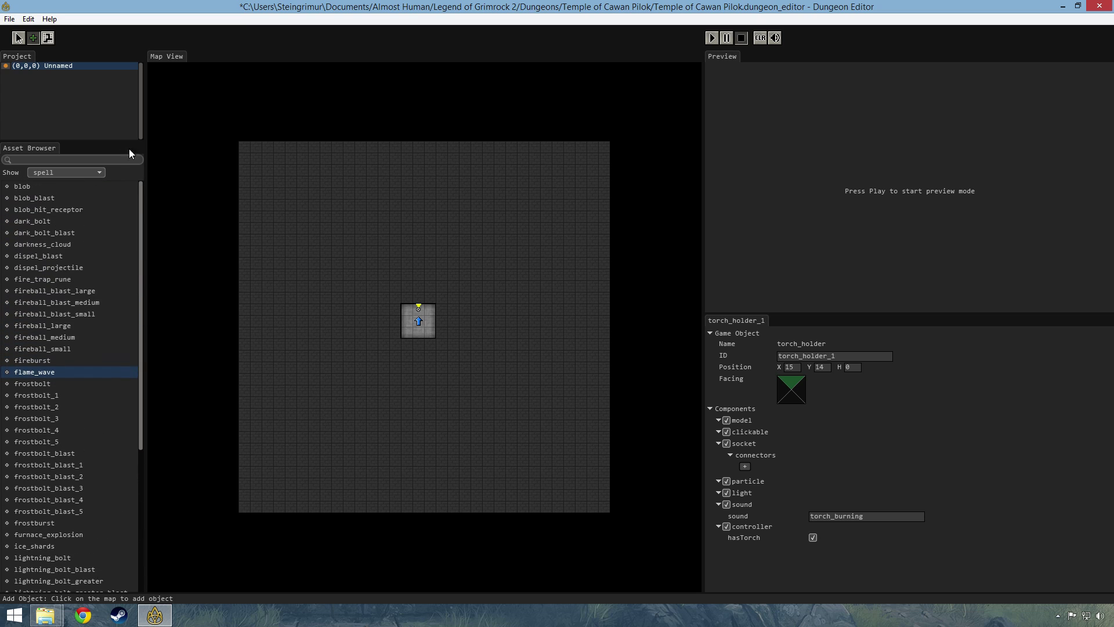
click(91, 173)
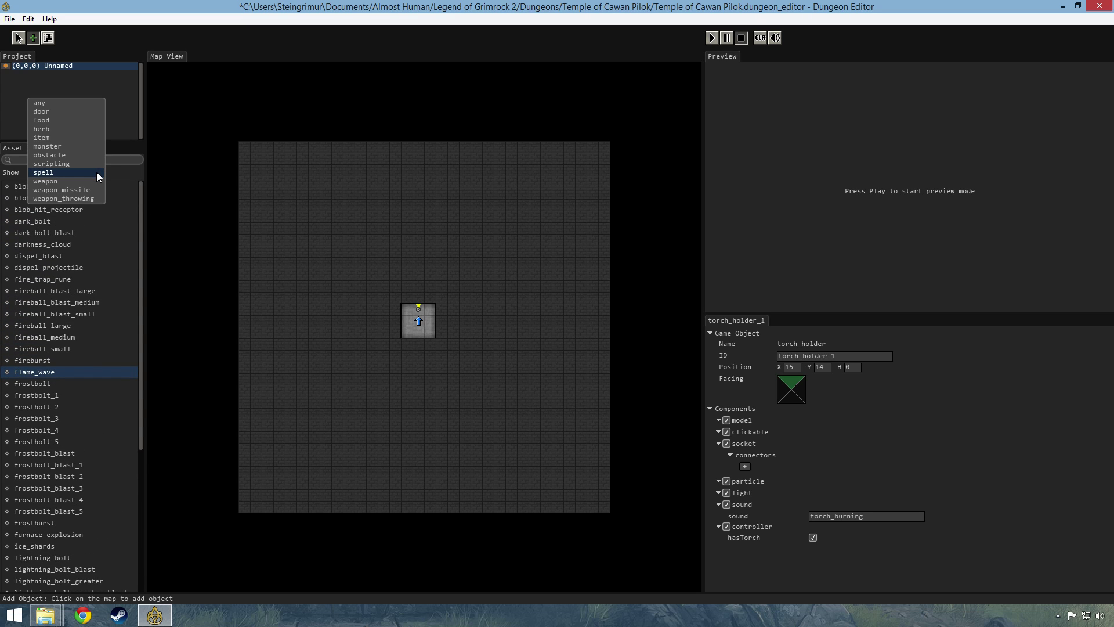
click(96, 182)
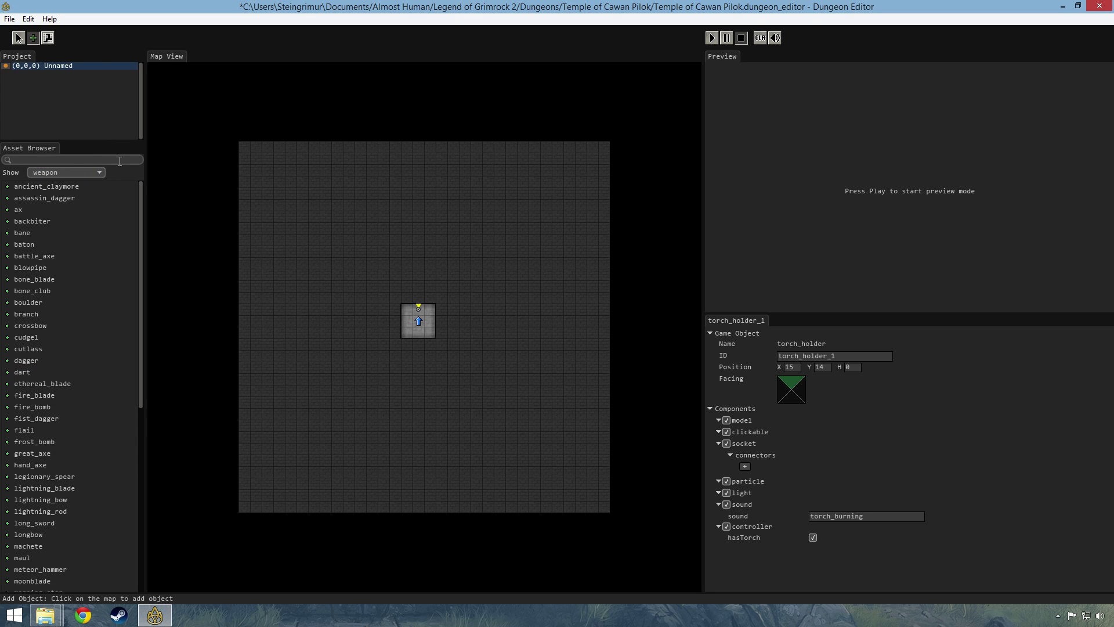
click(99, 170)
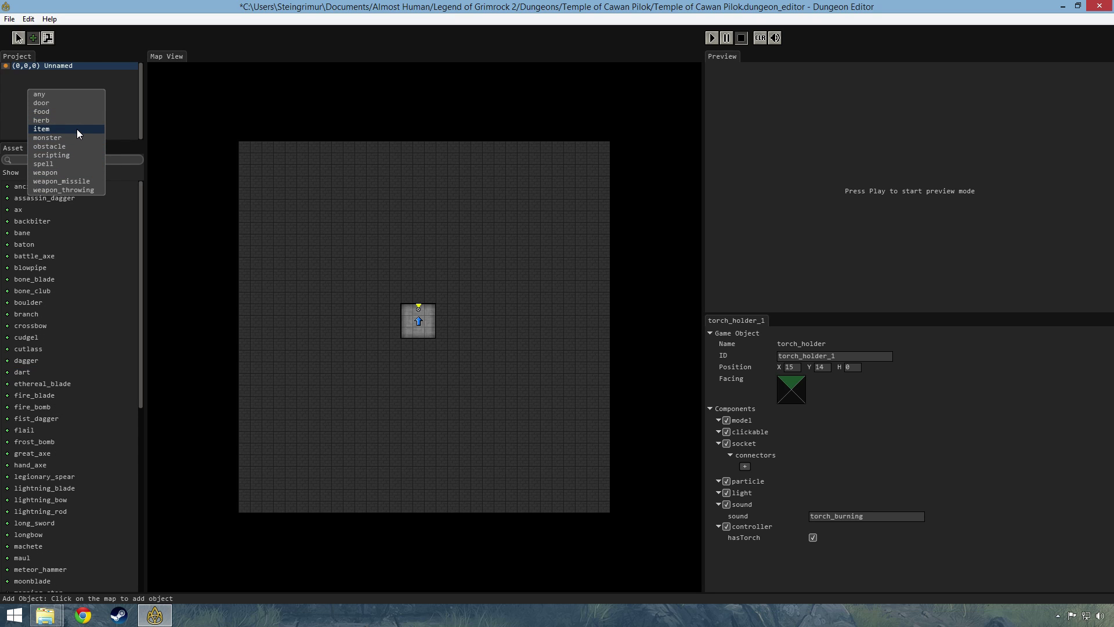
click(77, 129)
- Search items for 'bac', clear it, then filter to missile and throwing weapons
click(75, 155)
text(bac)
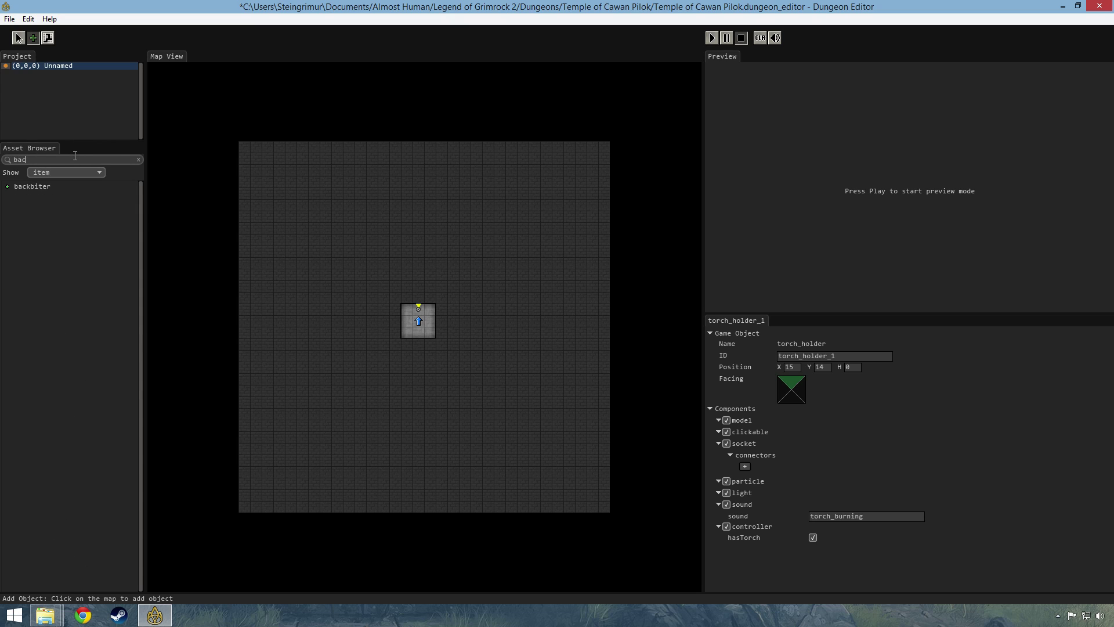
click(139, 159)
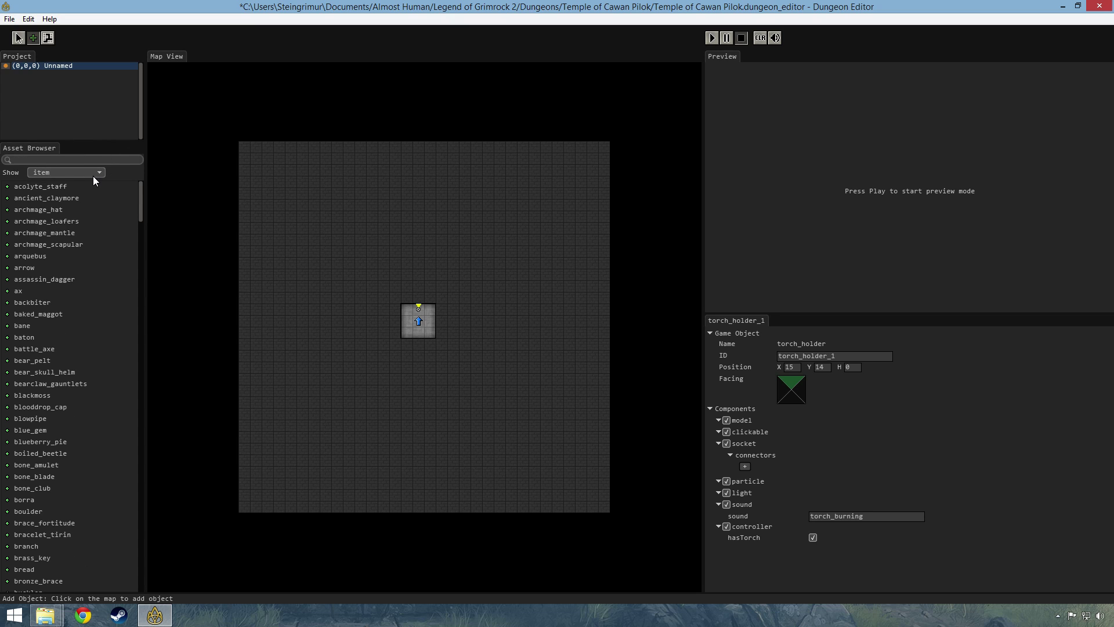
click(99, 170)
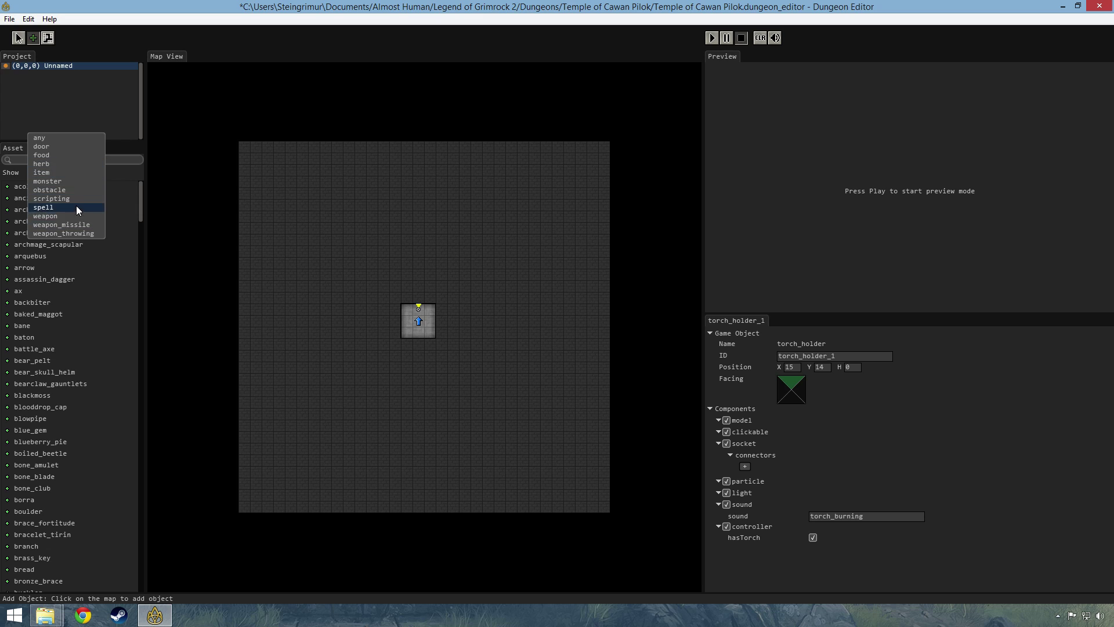
click(80, 225)
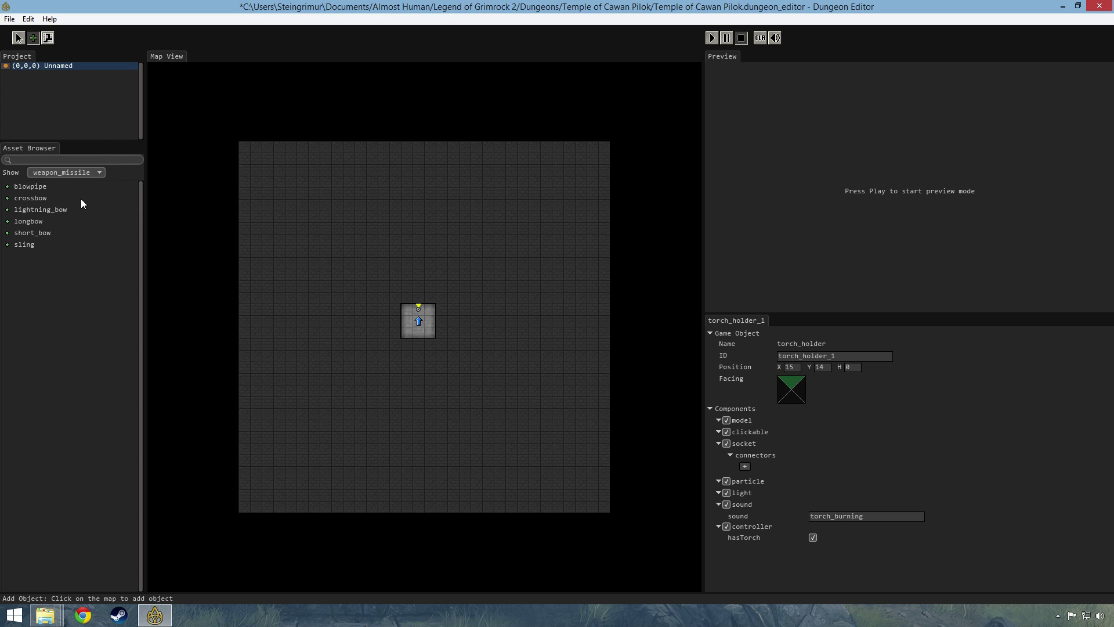
click(97, 173)
click(90, 172)
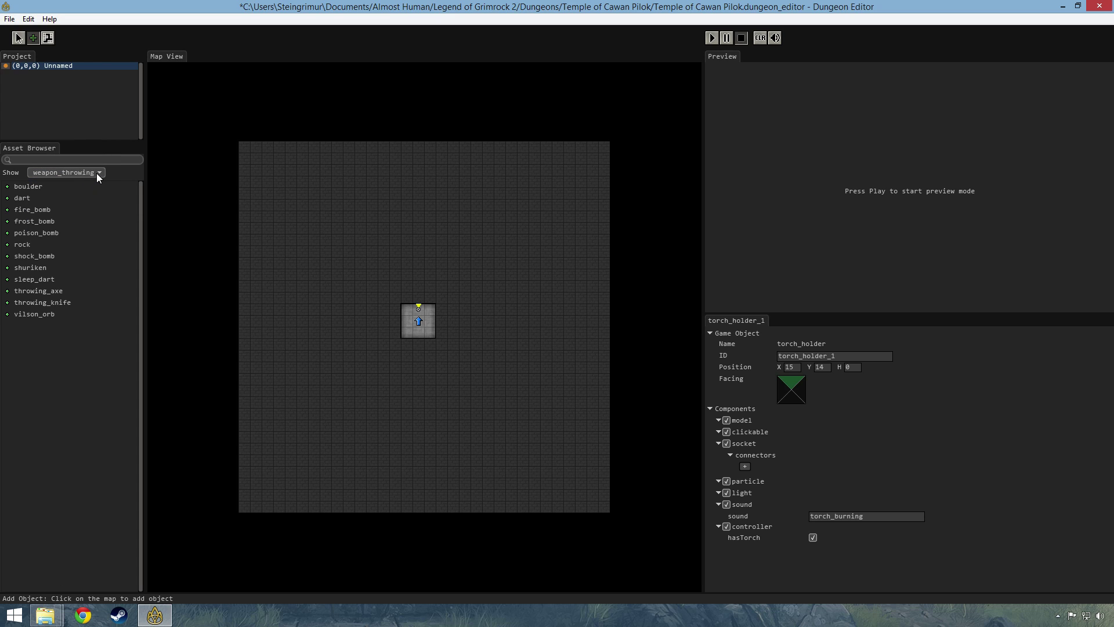
click(97, 173)
click(95, 174)
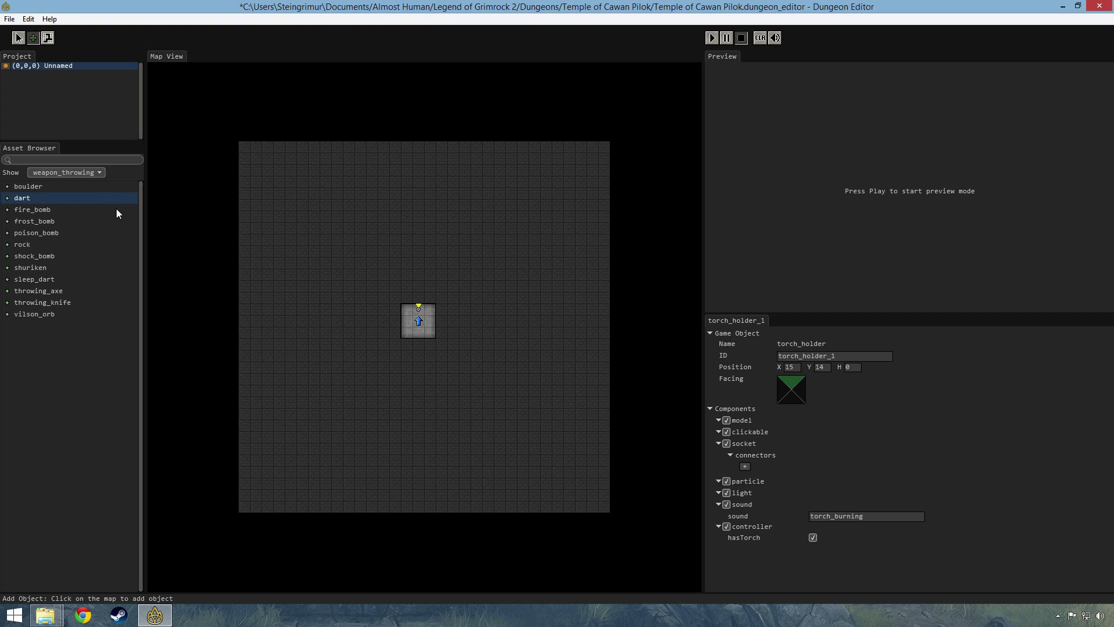
- Set the Asset Browser Show filter back to 'any' and narrow the side panels
click(96, 172)
click(56, 78)
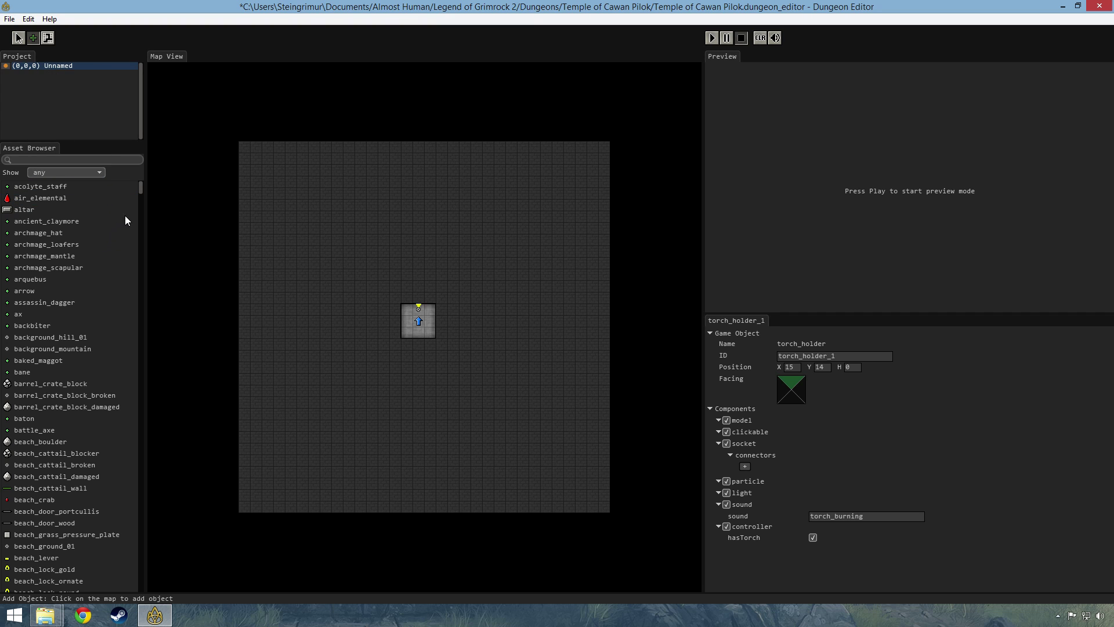
click(100, 172)
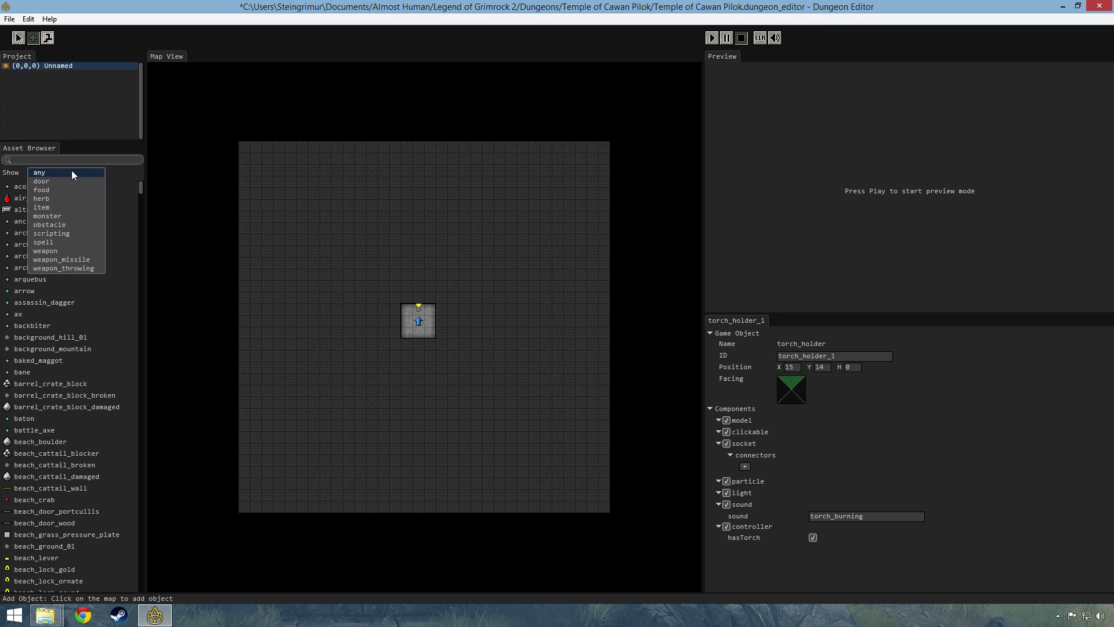
click(74, 172)
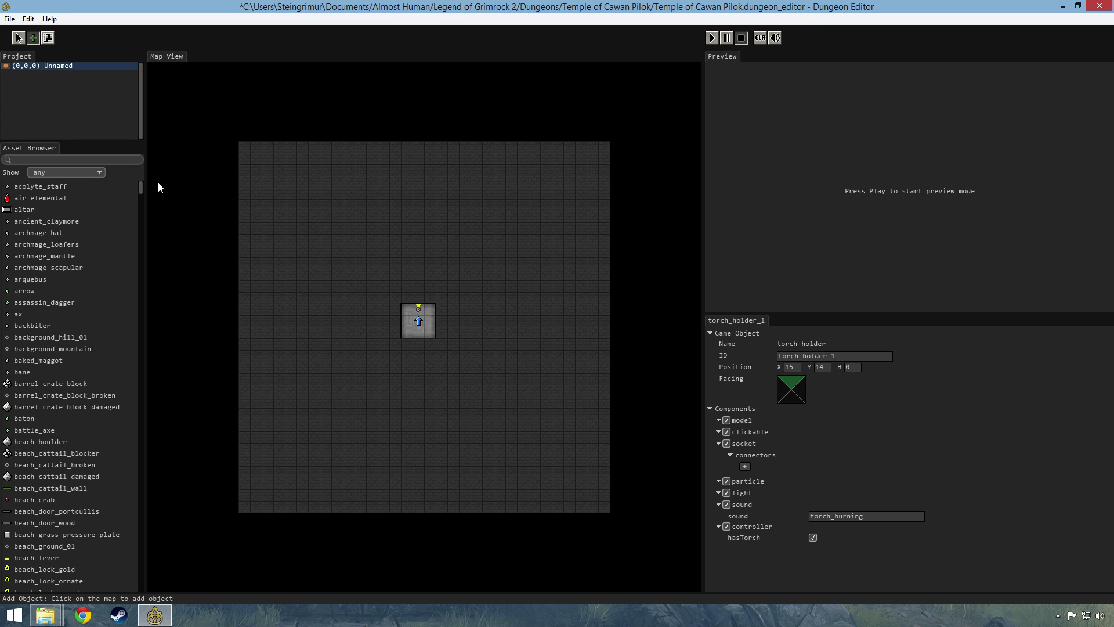
drag(146, 183, 155, 182)
click(99, 171)
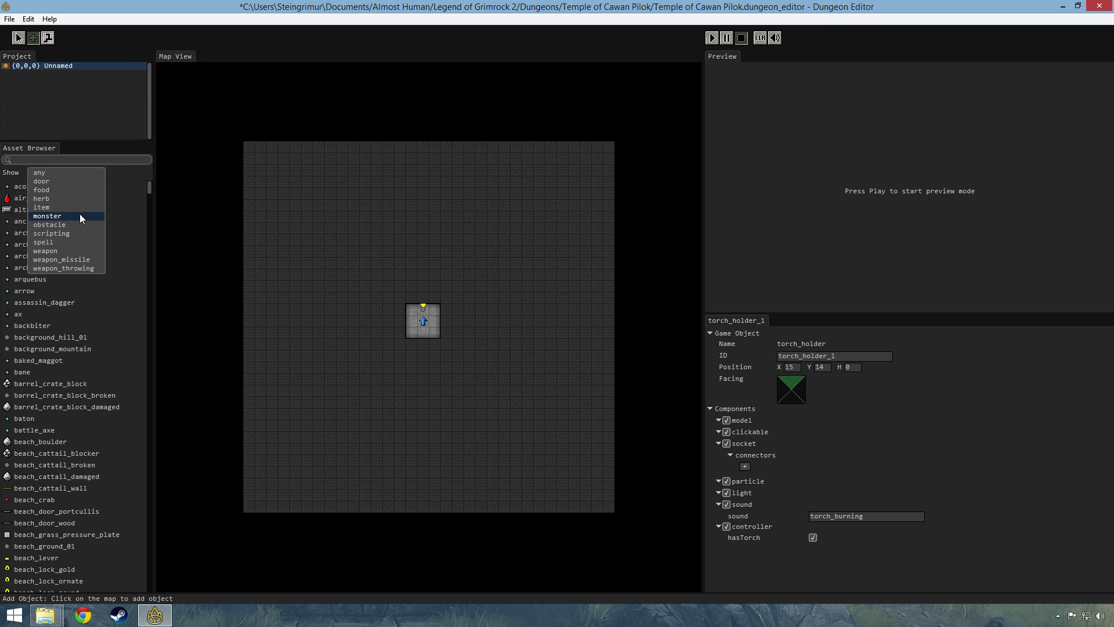
click(86, 172)
click(101, 171)
click(78, 173)
click(100, 173)
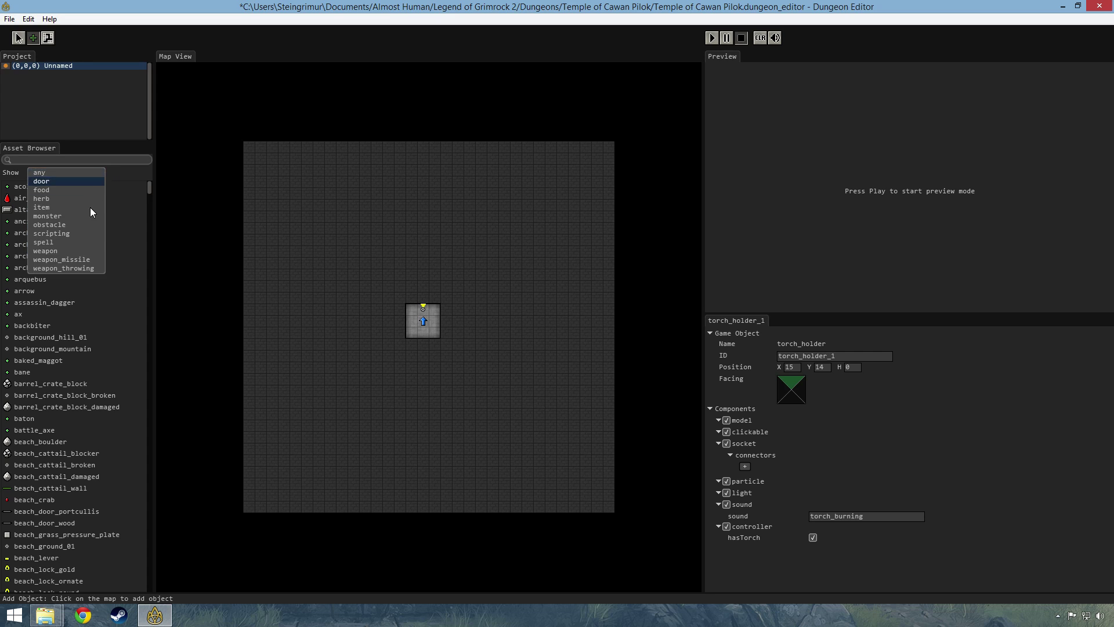
click(117, 171)
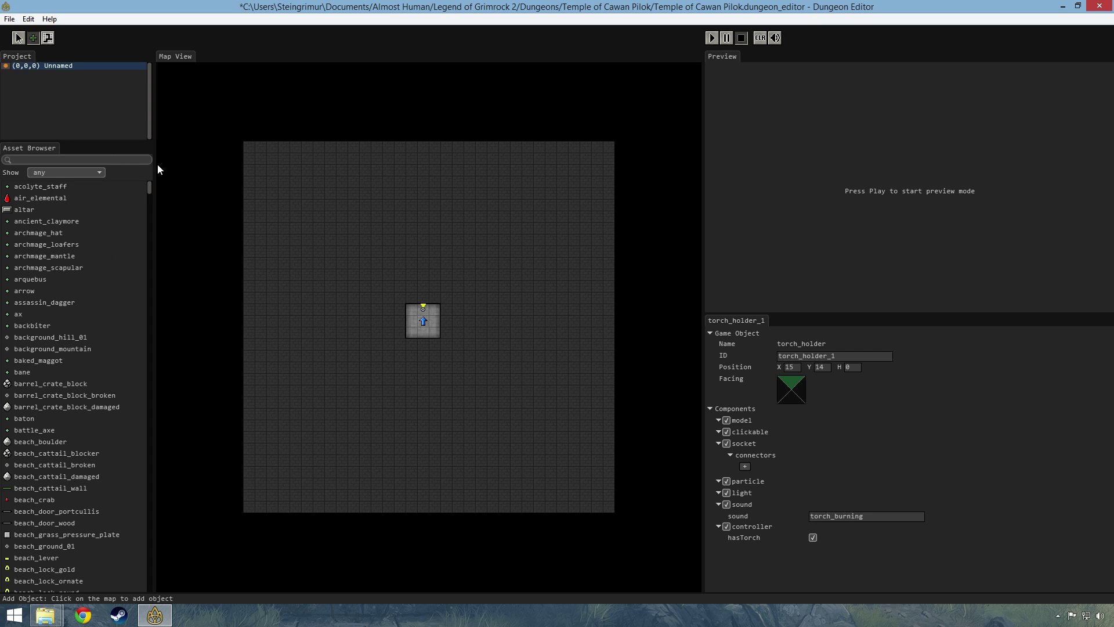
drag(154, 169, 143, 165)
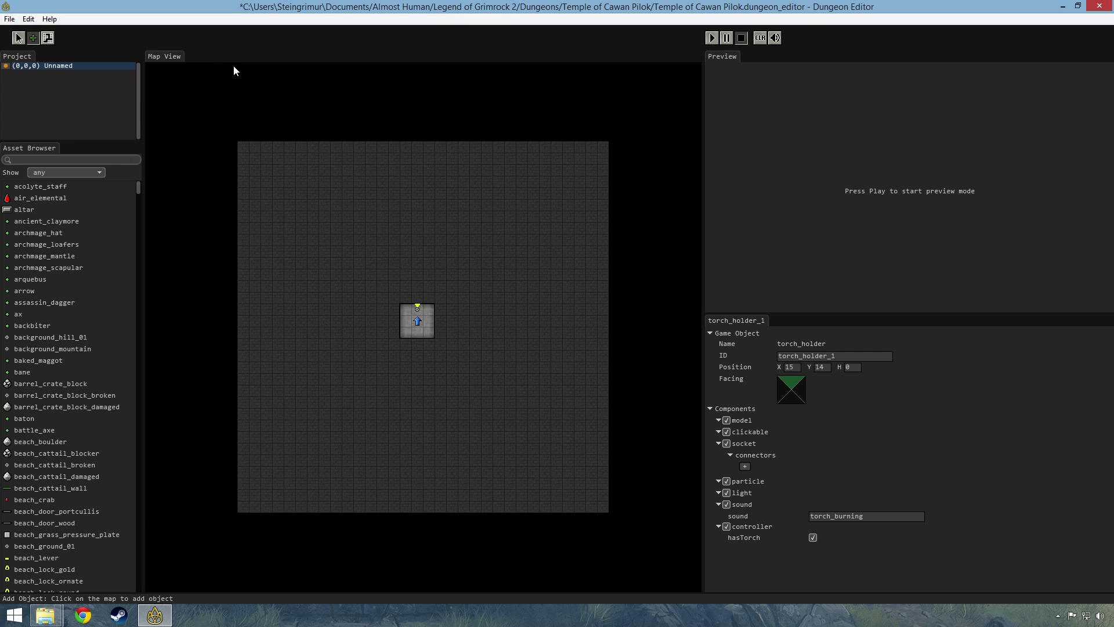
click(18, 38)
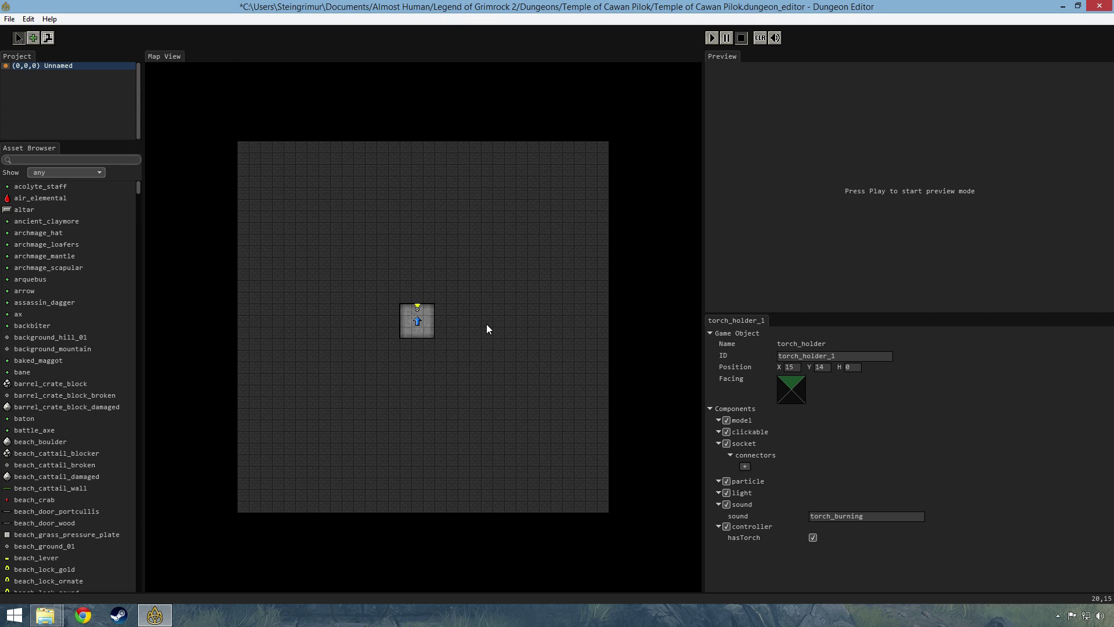
click(476, 336)
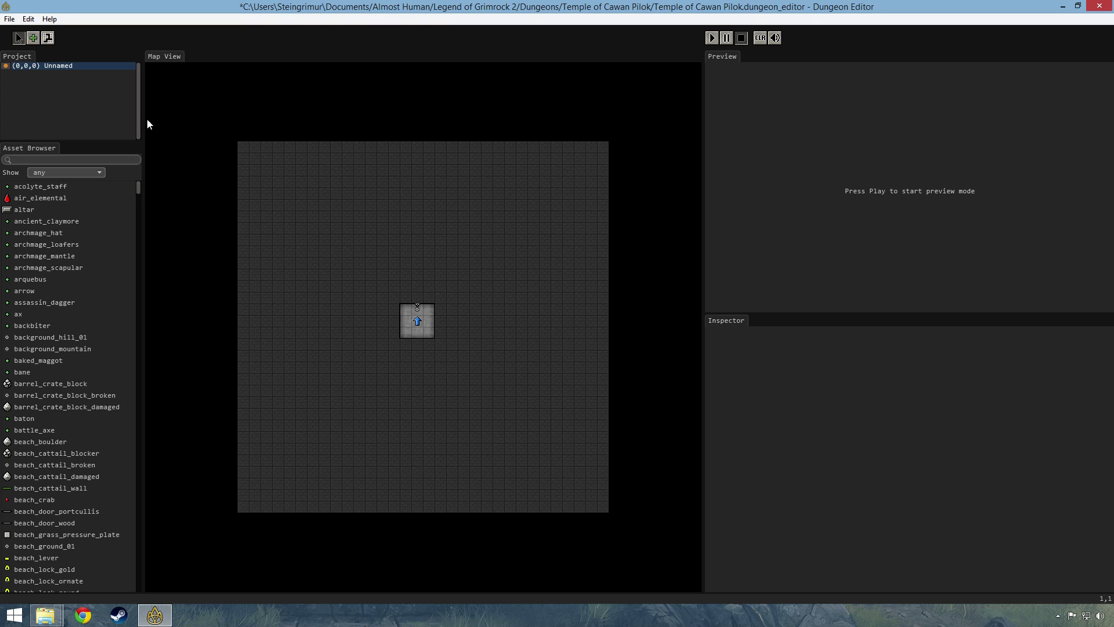
click(11, 21)
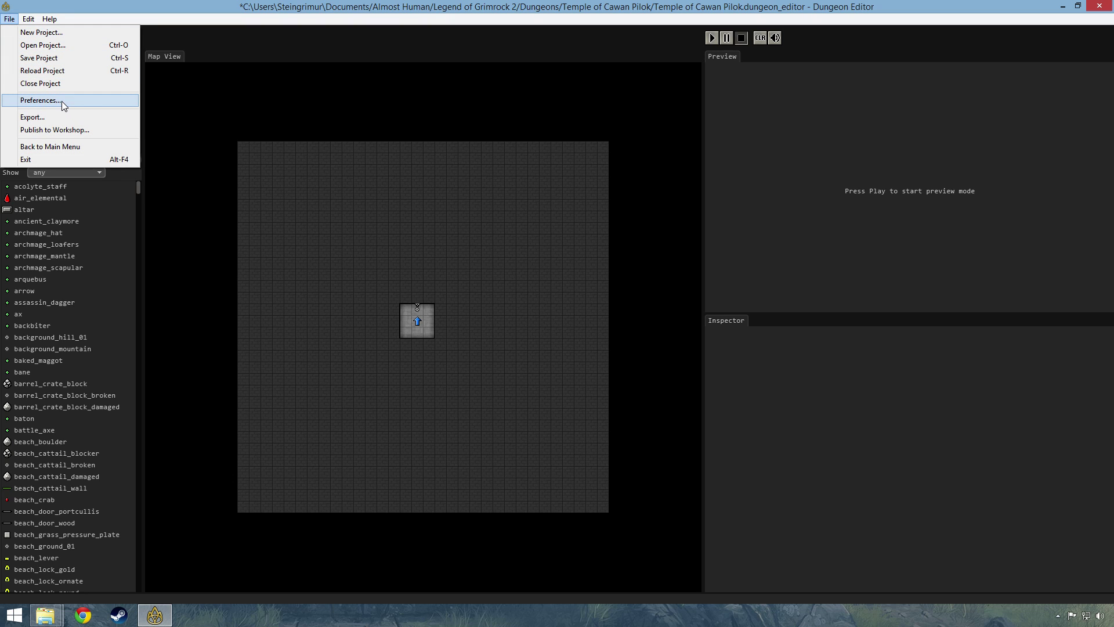
click(62, 101)
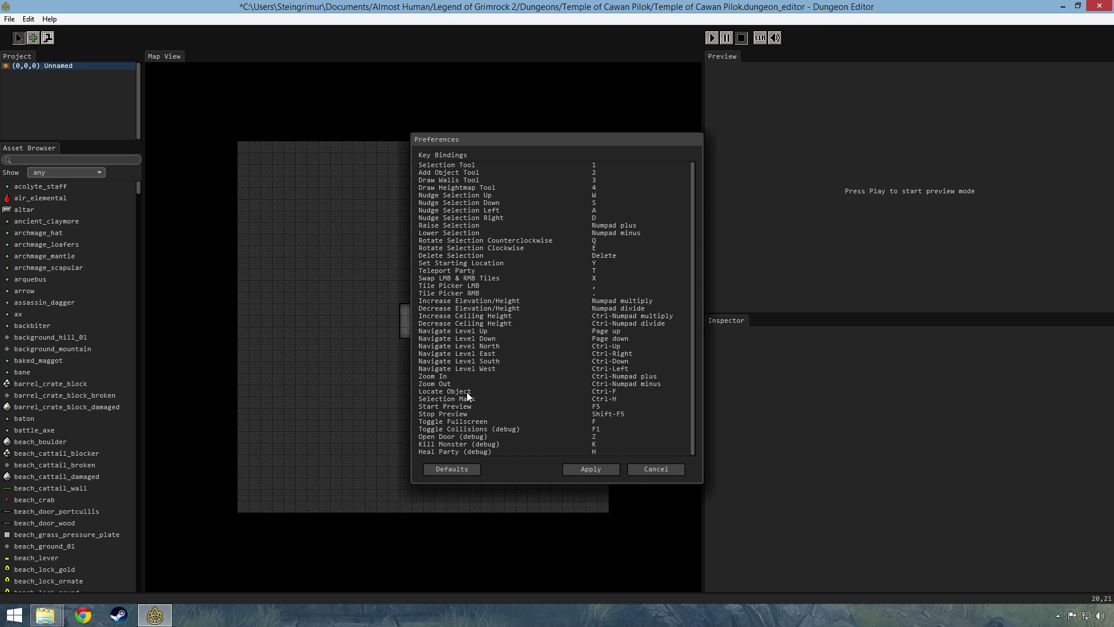
click(443, 377)
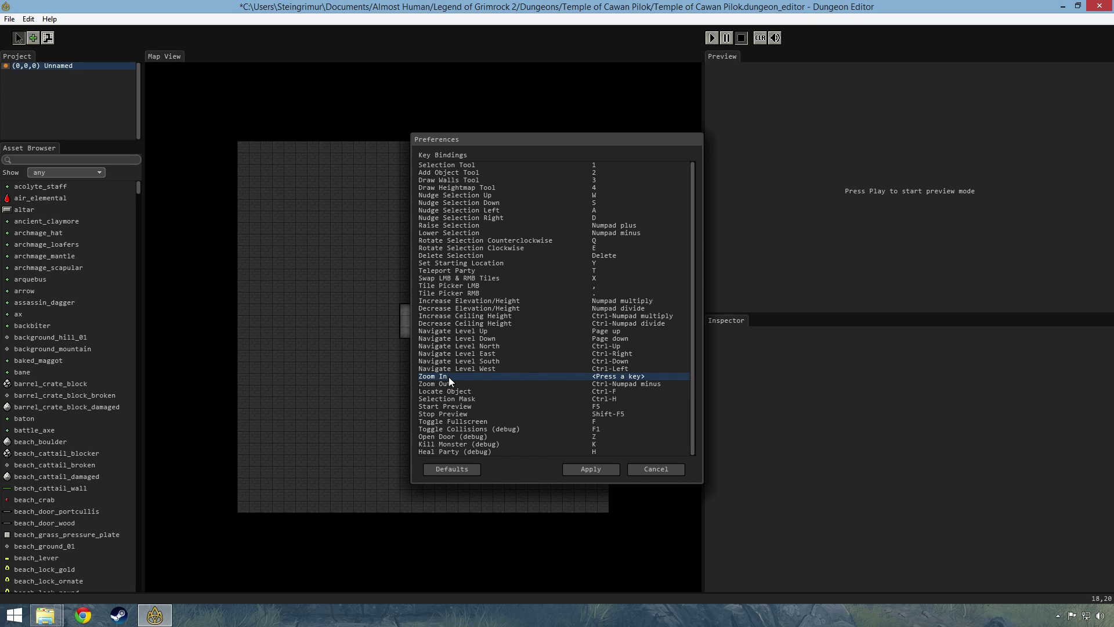
click(475, 224)
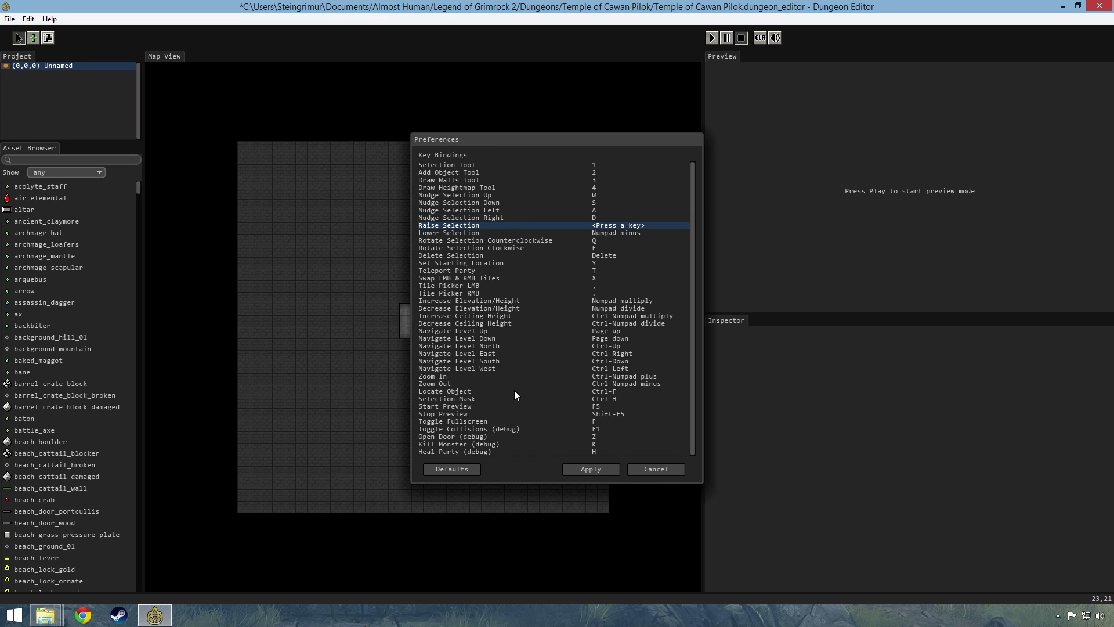
click(452, 375)
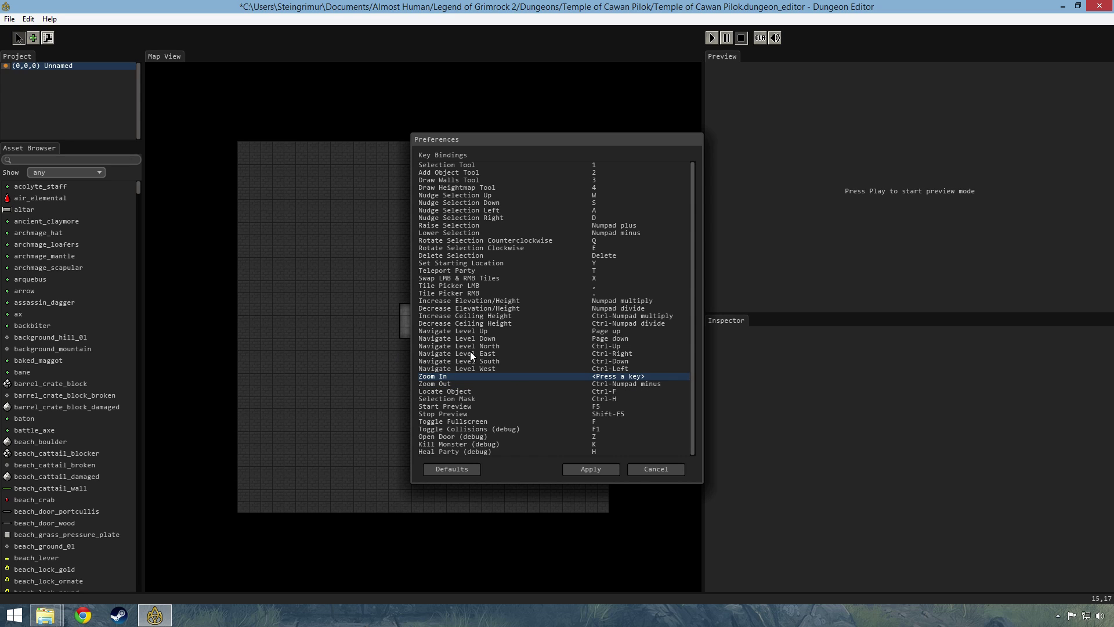
click(656, 469)
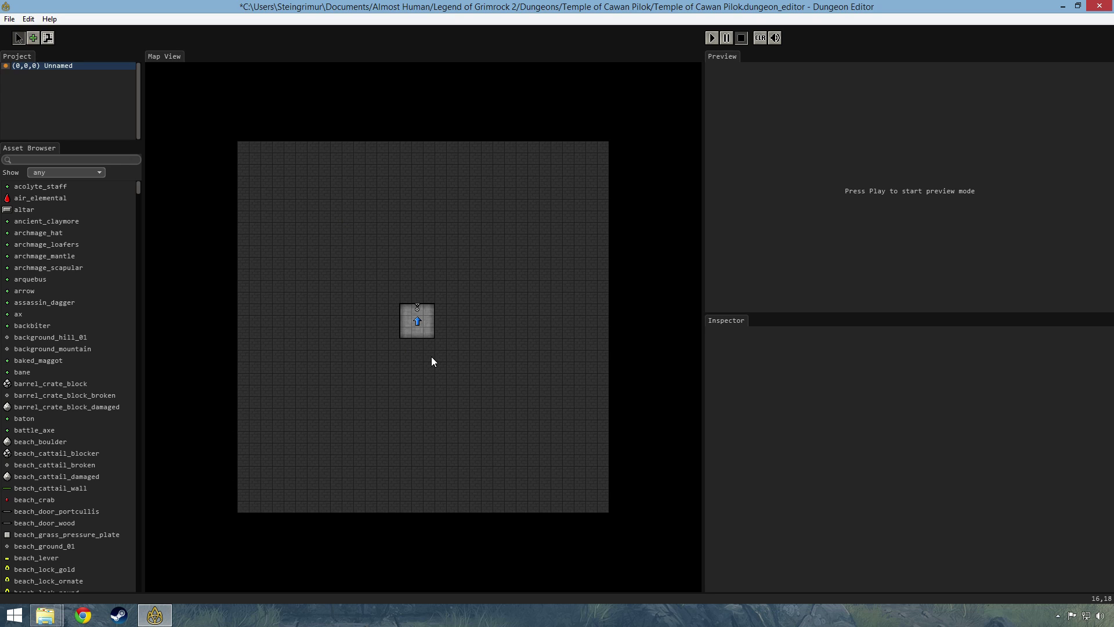
- Zoom into the starting room and select torch_holder_1 and flame_wave_1 on tile 15,14
scroll(431, 361, up, 2)
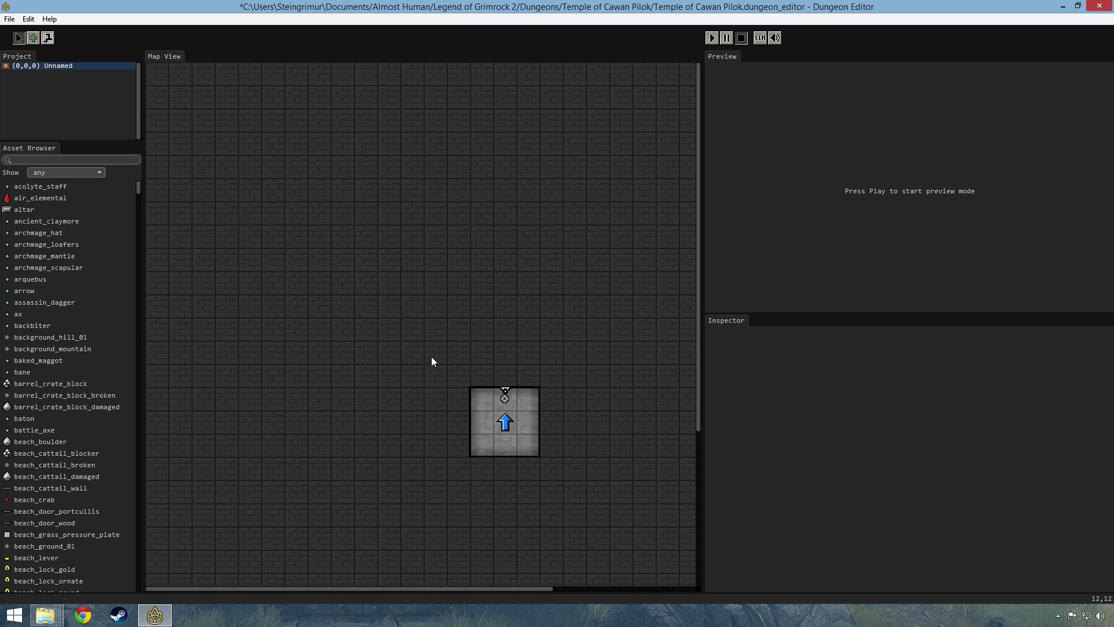
drag(700, 325, 705, 397)
drag(508, 586, 597, 590)
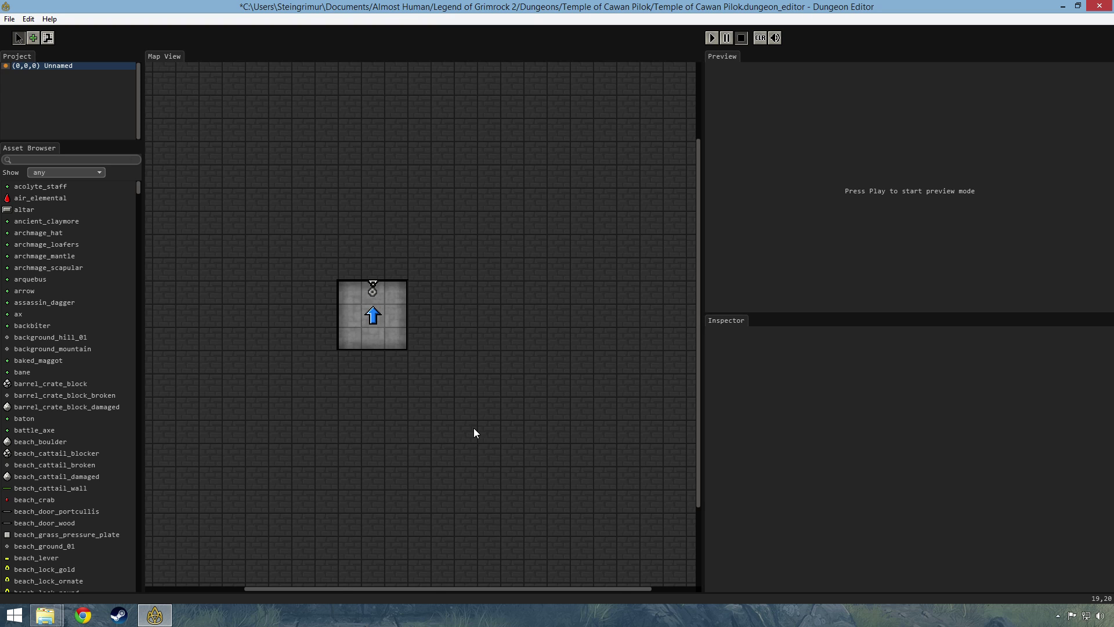
scroll(473, 427, up, 2)
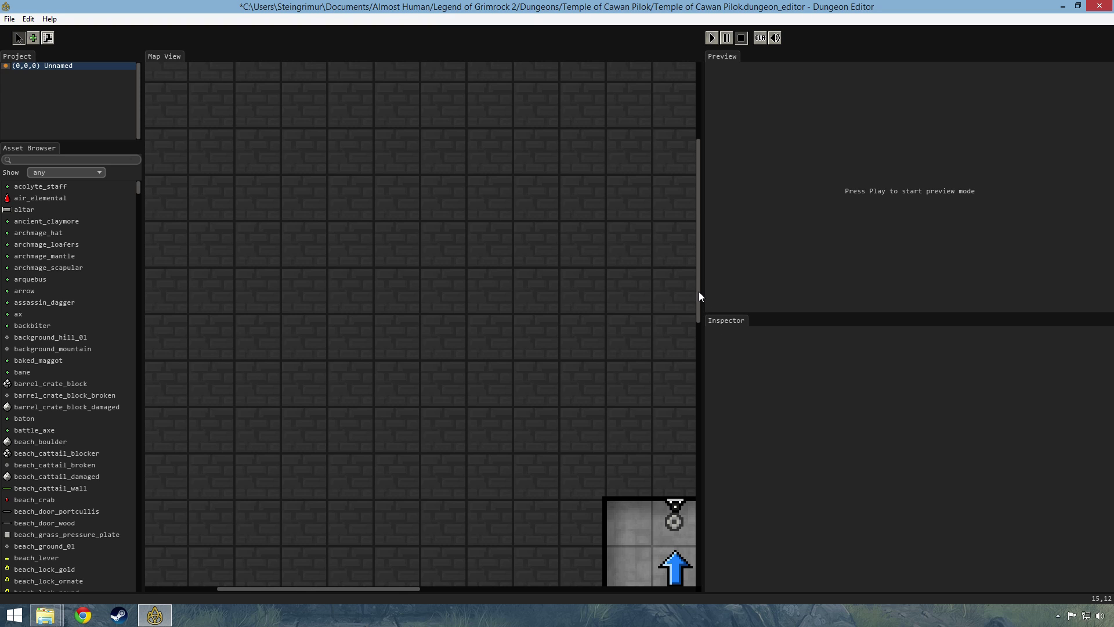
drag(698, 290, 667, 392)
drag(391, 590, 499, 589)
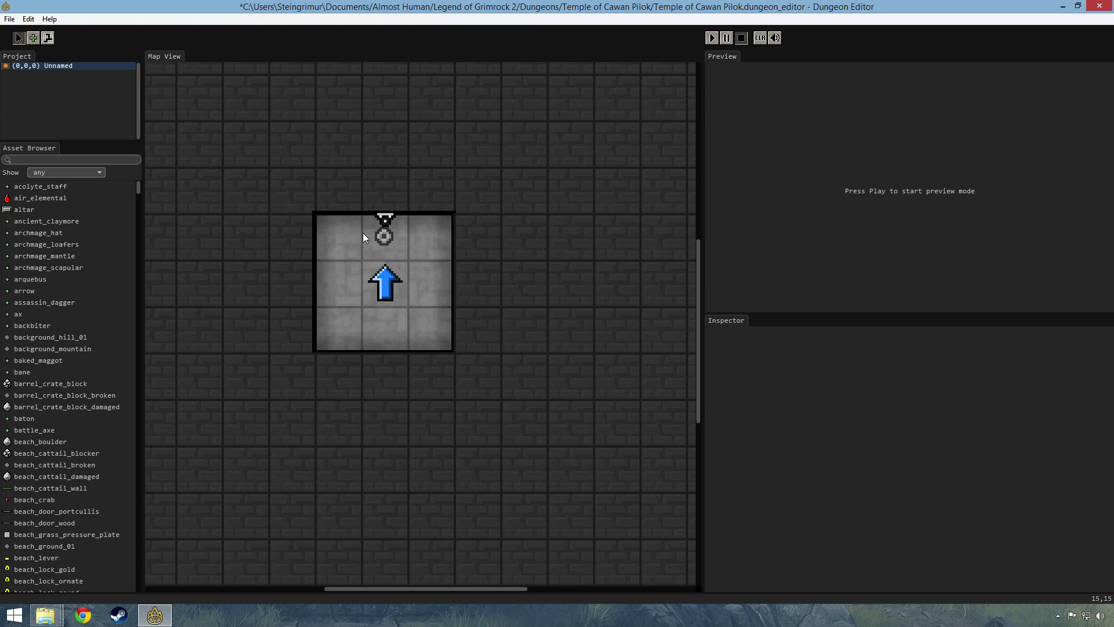
click(381, 224)
click(384, 236)
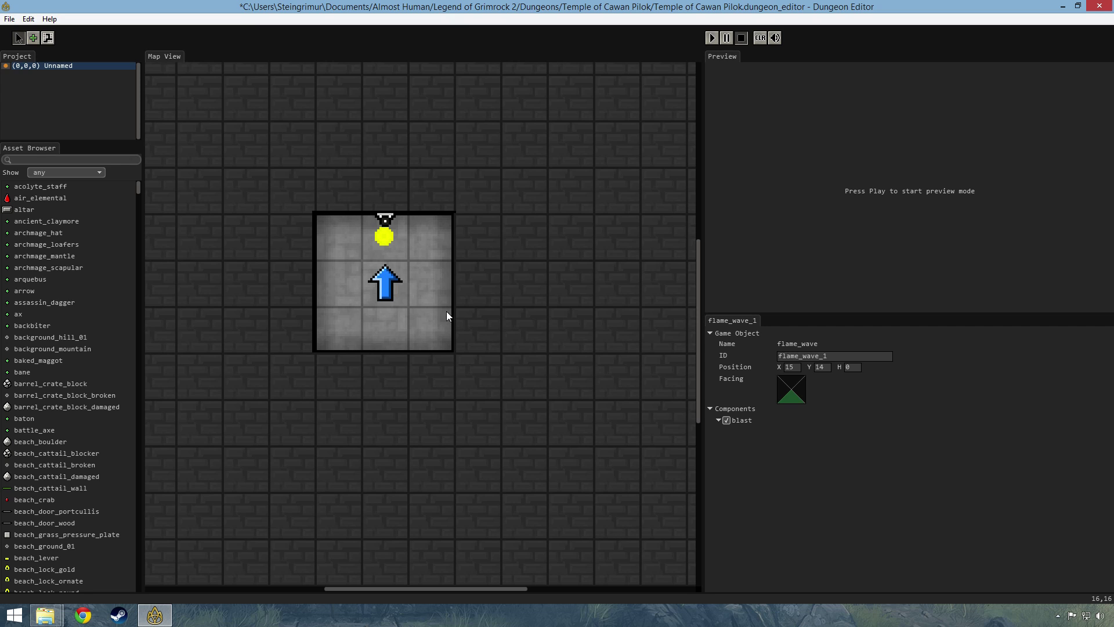
- Select the torch and torch_holder_1, leaving its properties shown, and zoom back out
click(387, 216)
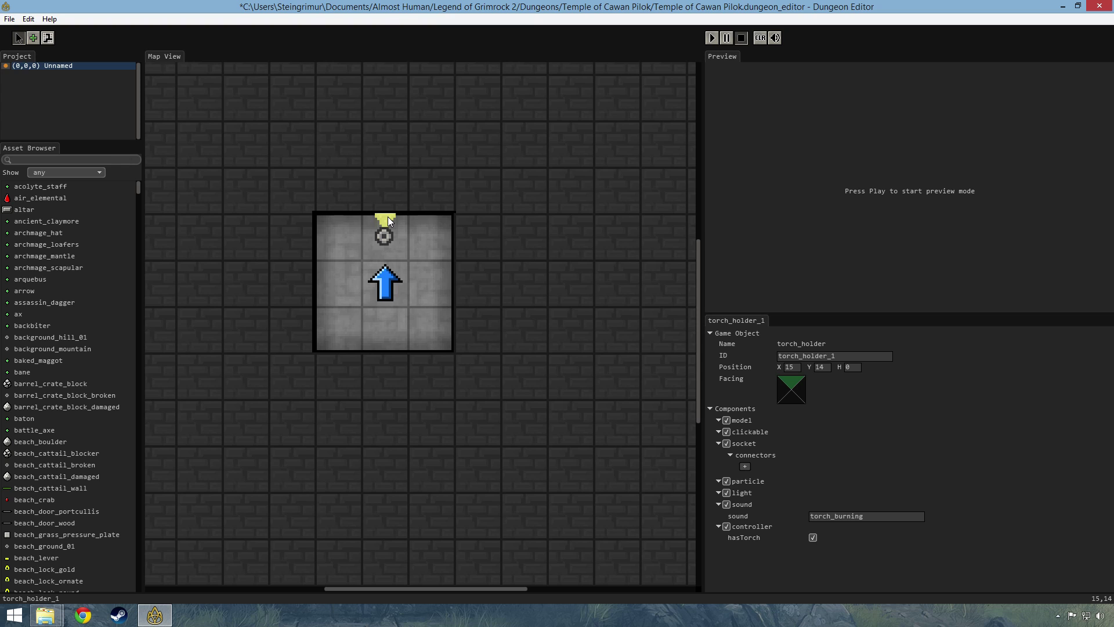
click(387, 217)
click(389, 217)
scroll(391, 217, down, 2)
scroll(391, 218, down, 2)
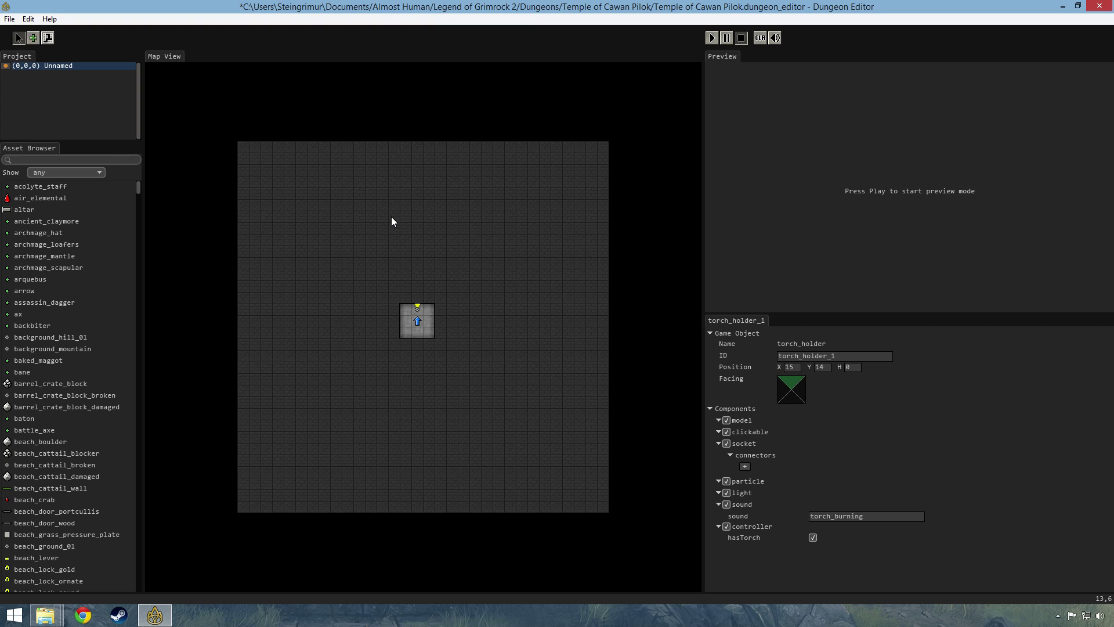
- Clear the selection and look through the File and Edit menus
click(649, 325)
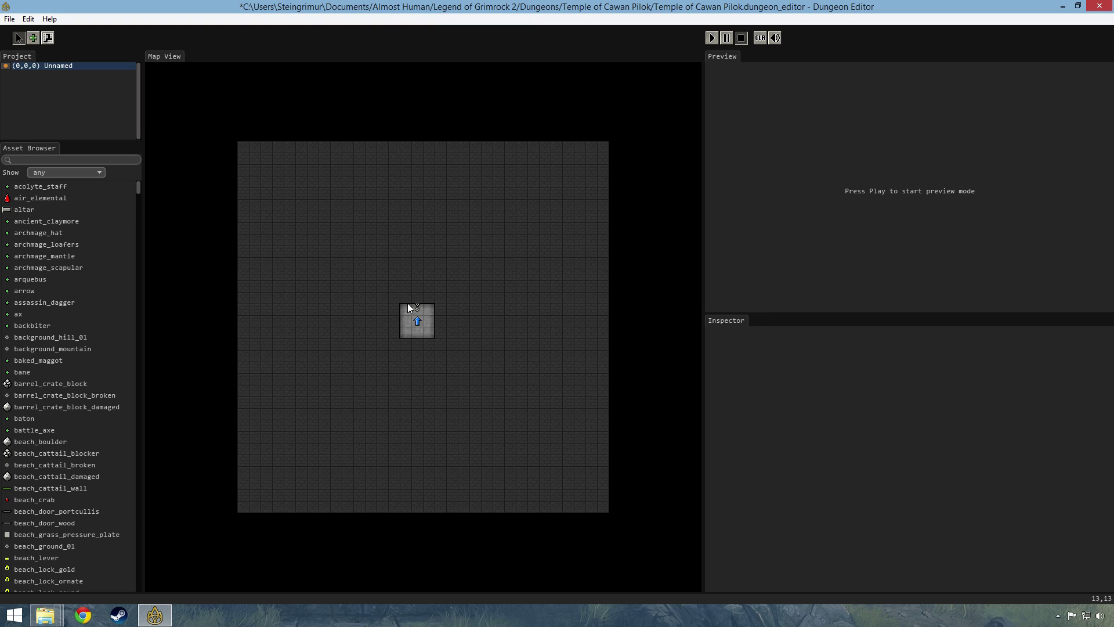
scroll(417, 316, up, 2)
scroll(418, 316, down, 2)
click(9, 19)
click(270, 100)
- Switch to the Brush tool so tiles like castle_floor and dungeon_wall are listed
click(50, 39)
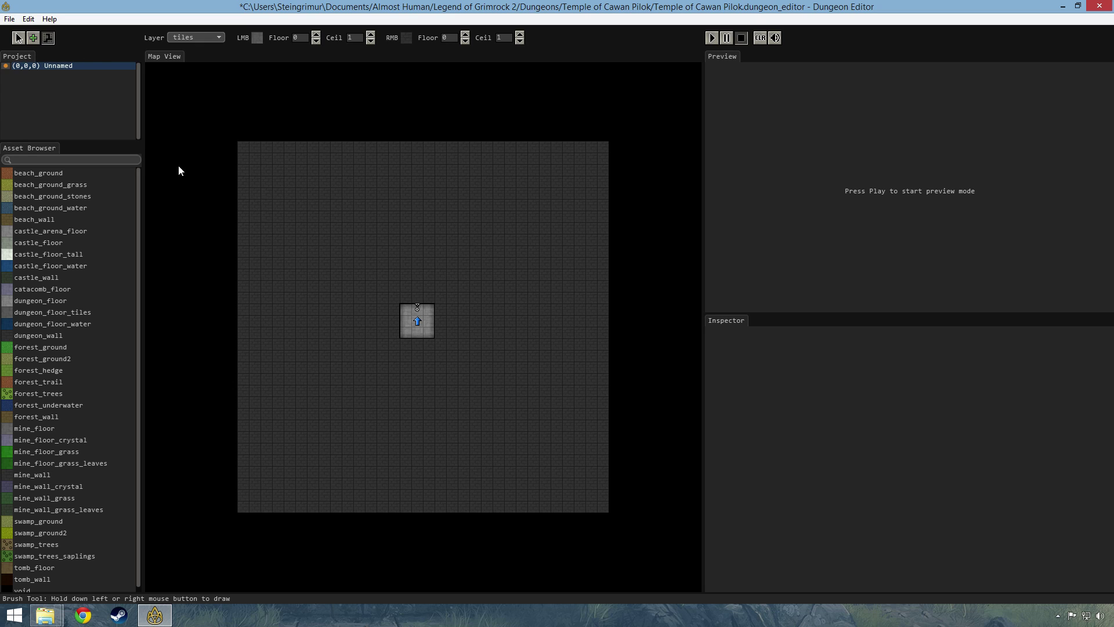
click(21, 40)
click(49, 40)
scroll(138, 242, down, 1)
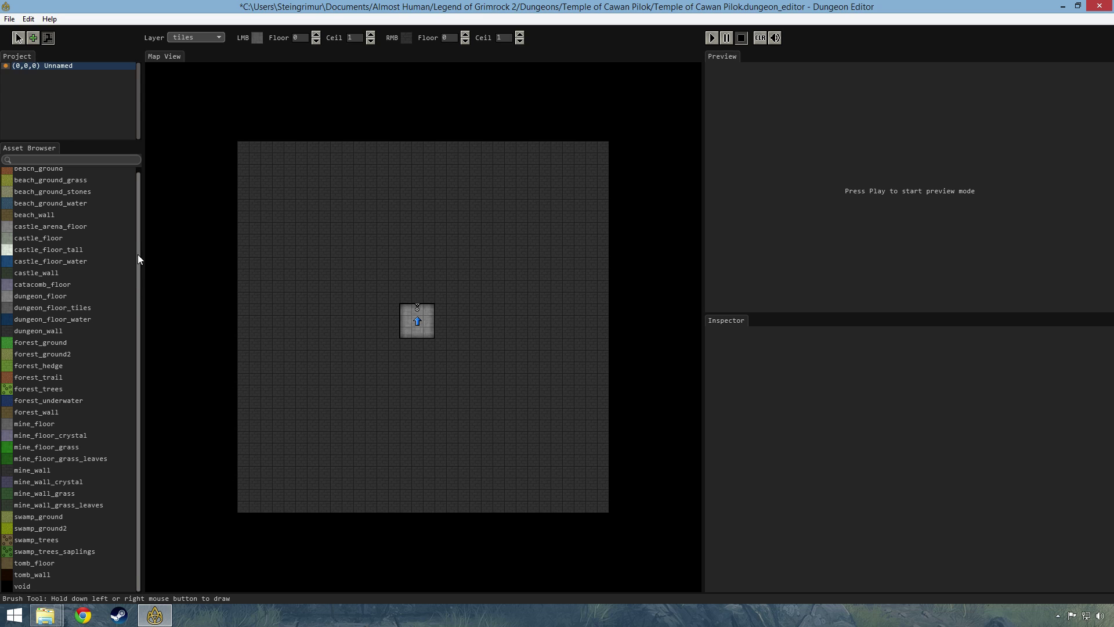
right_click(58, 67)
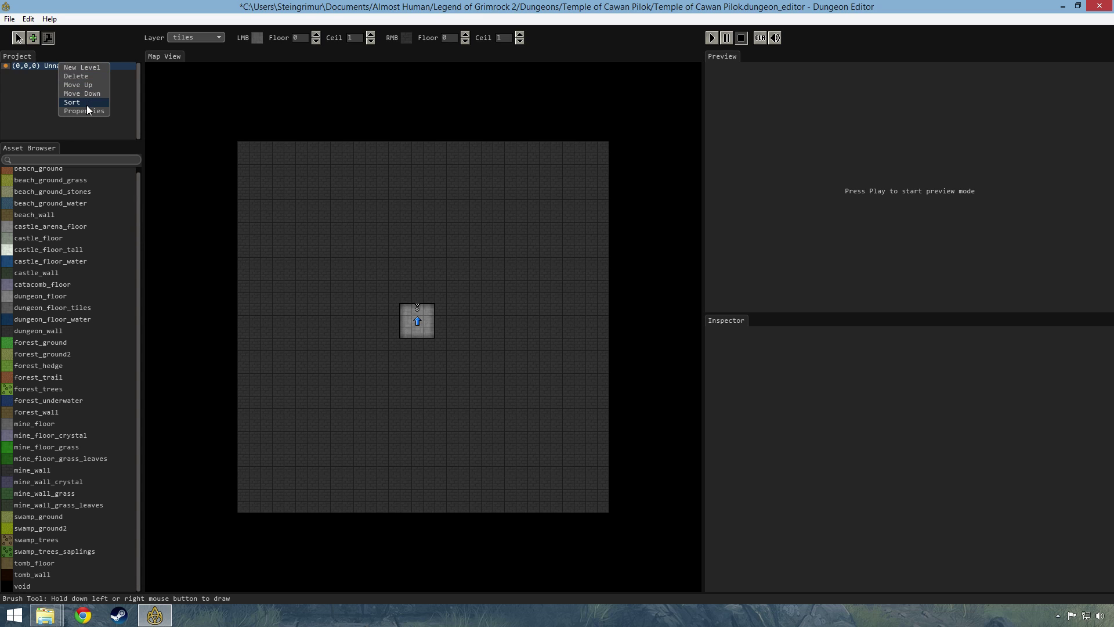
click(86, 111)
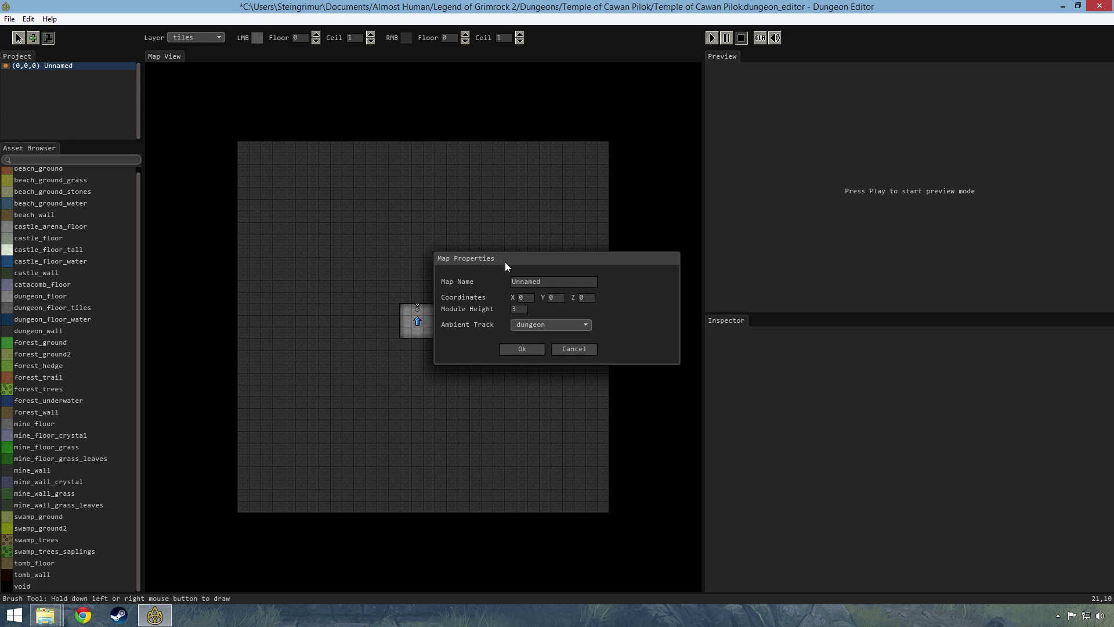
click(584, 349)
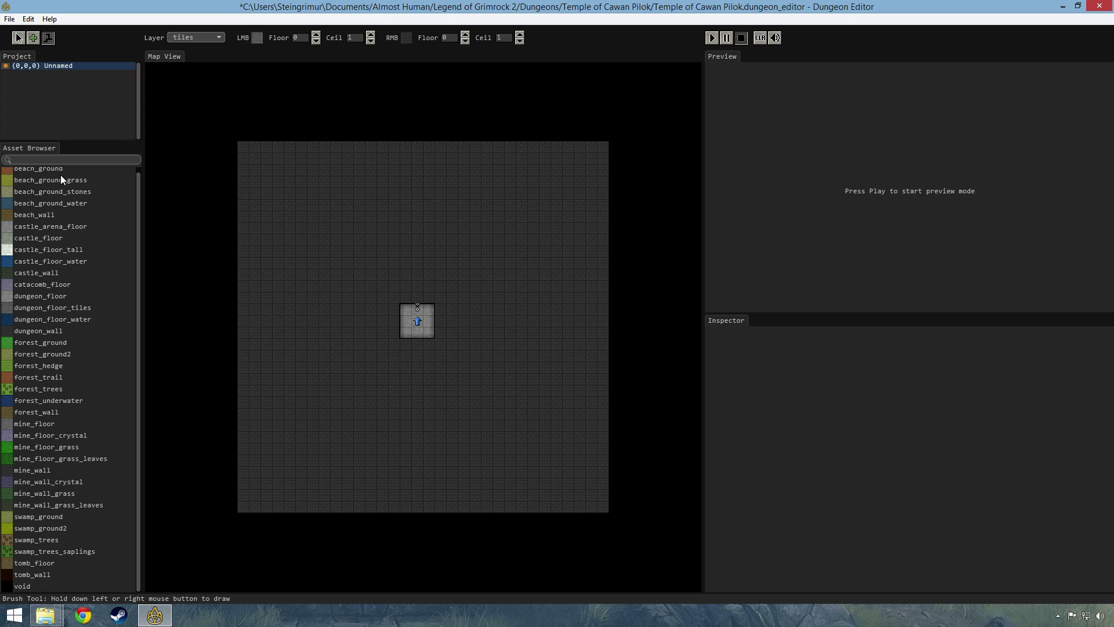
scroll(138, 189, up, 1)
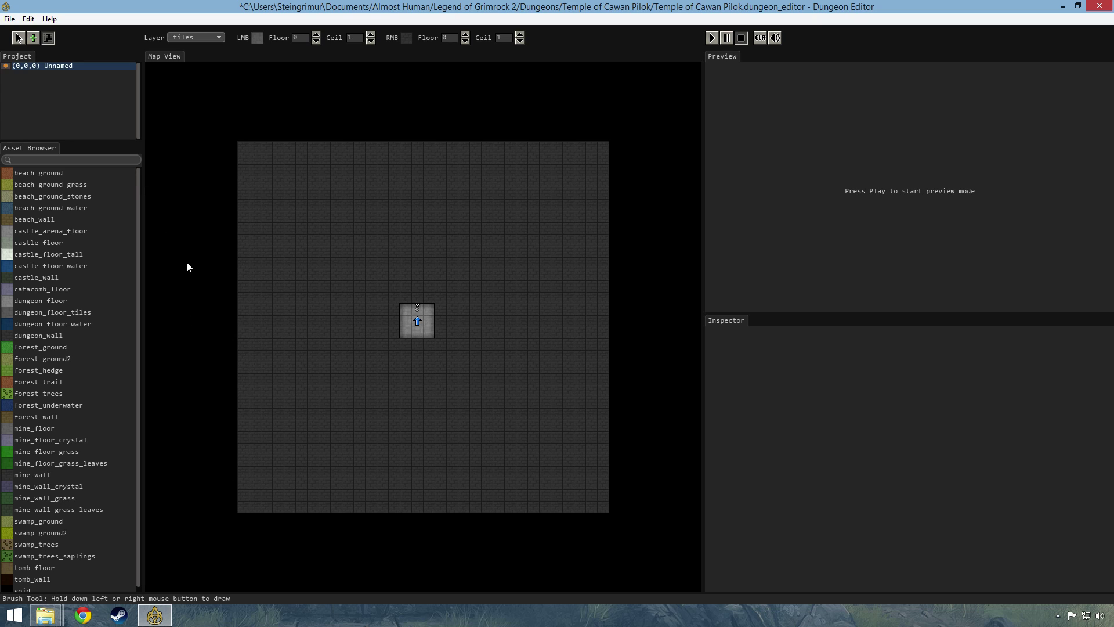
- Start the in-game preview and select the flame_wave_1 object in the room
click(711, 37)
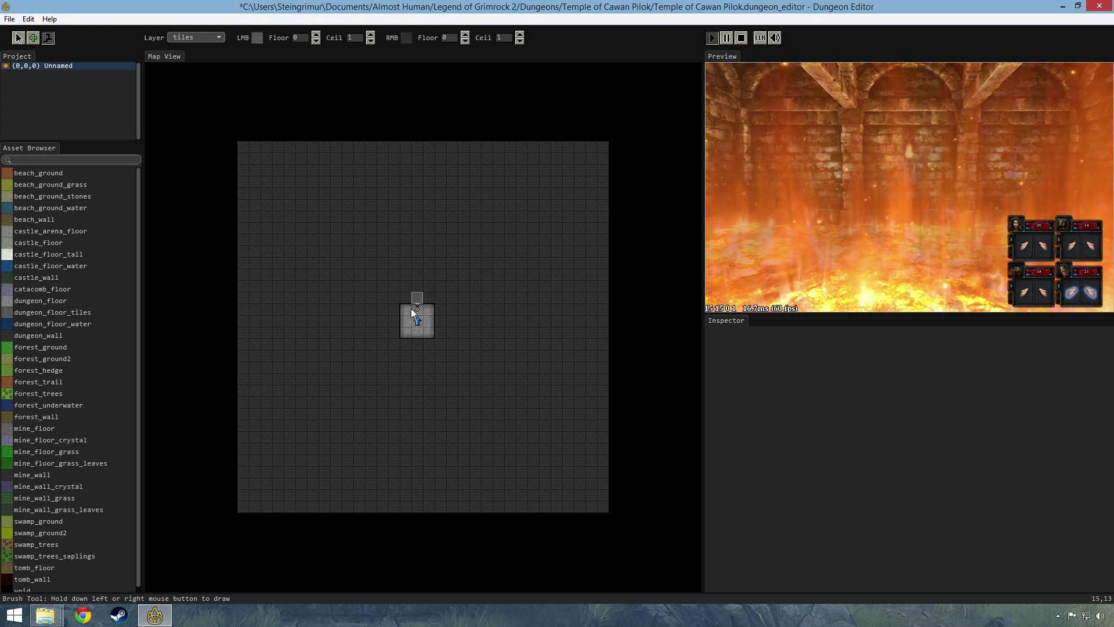
click(21, 39)
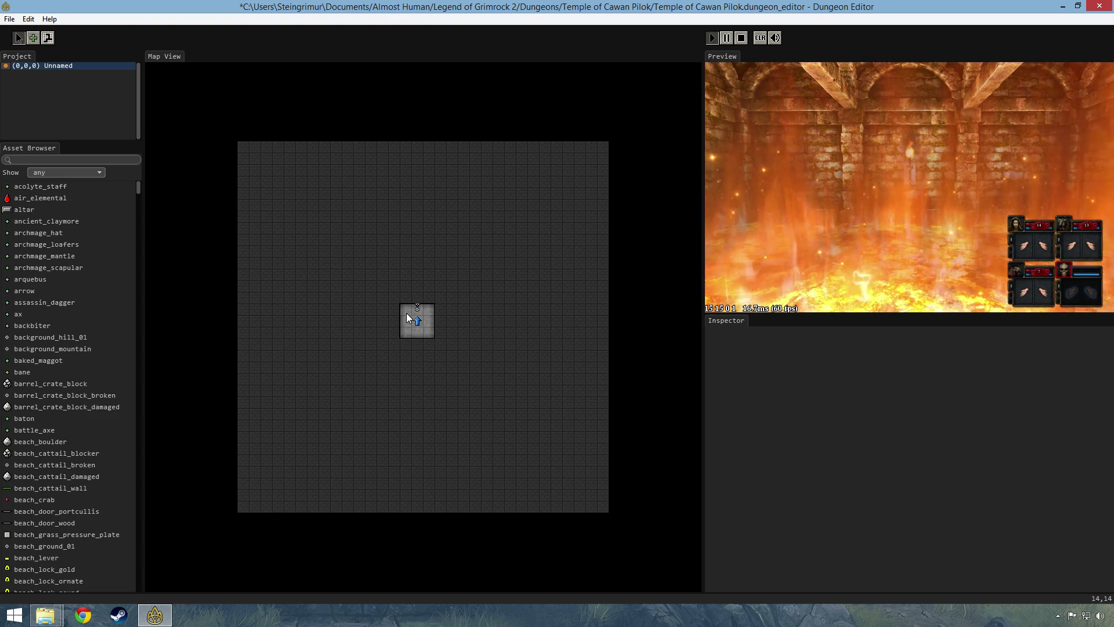
click(426, 320)
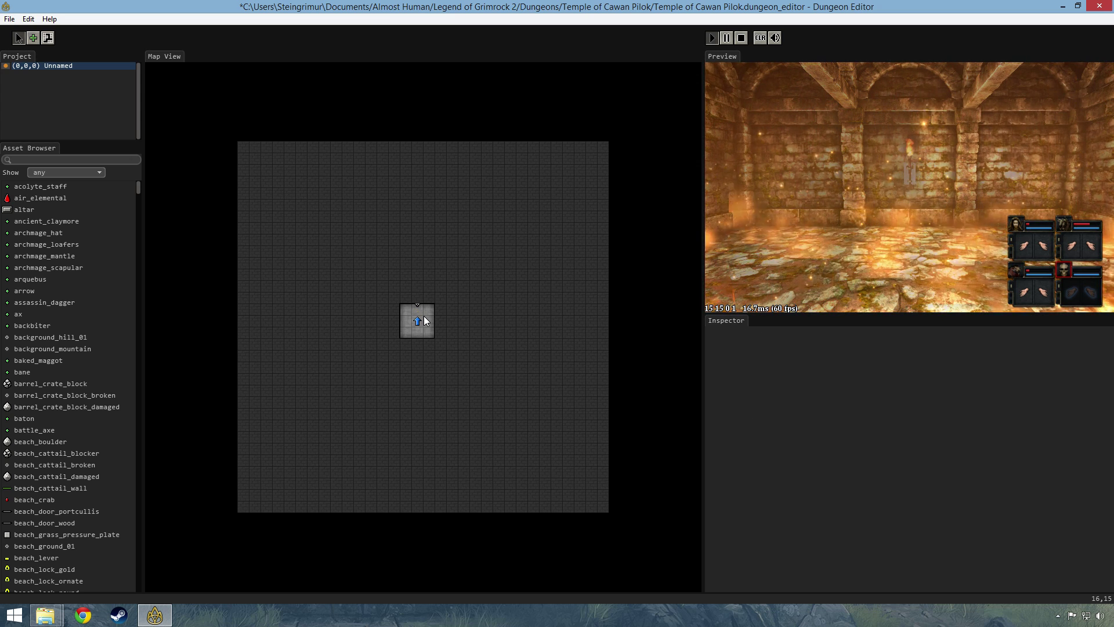